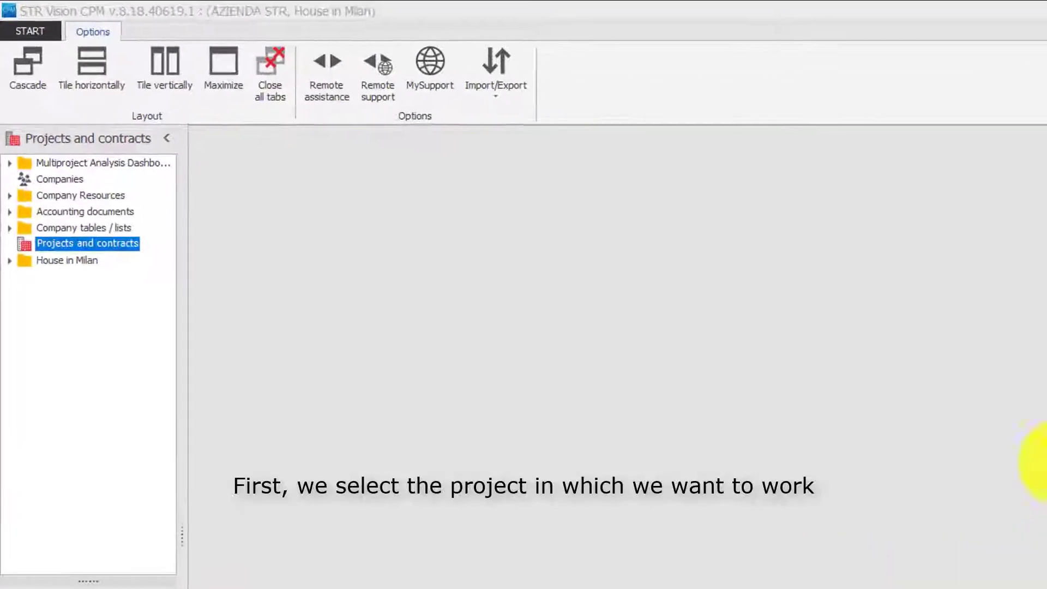
Step: Make project 007 Residential building the current project
{"action": "left_click", "coordinate": [72, 245]}
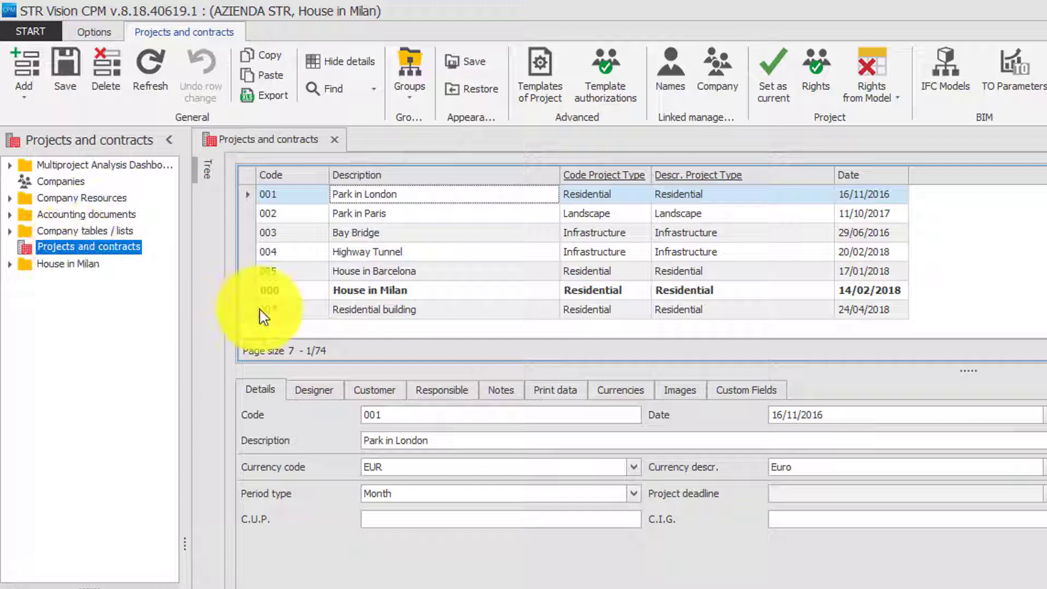
{"action": "left_click", "coordinate": [264, 314]}
{"action": "left_click", "coordinate": [783, 87]}
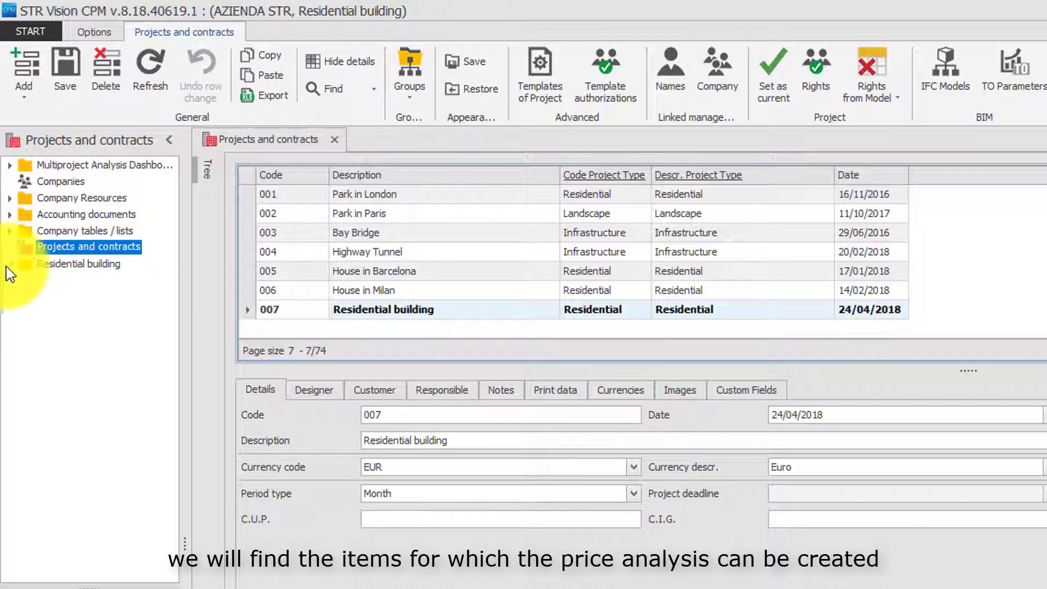
Step: Show the Items of Residential building's Analysis price list
{"action": "left_click", "coordinate": [7, 265]}
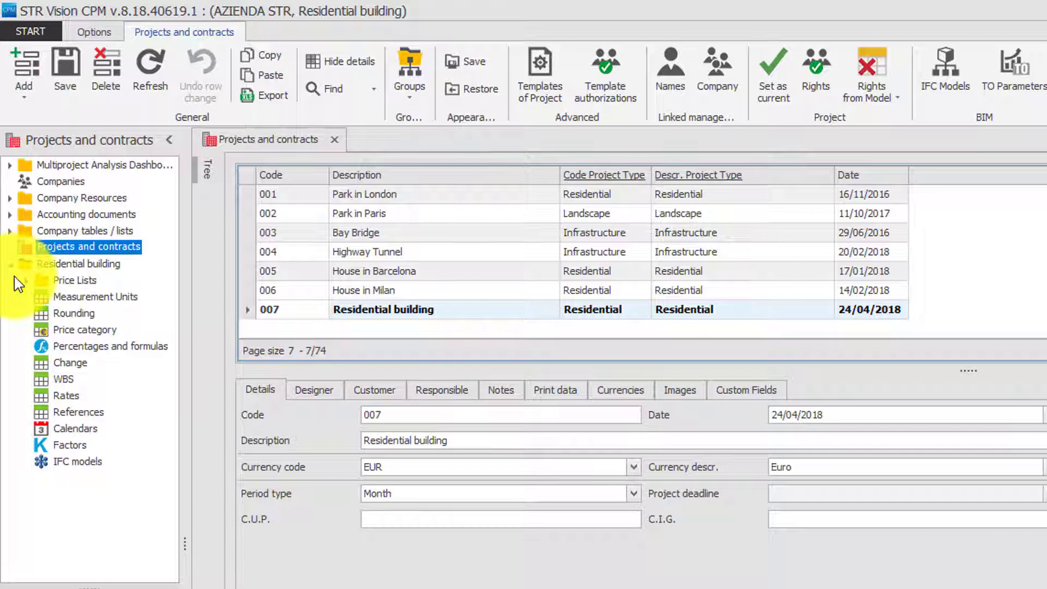
{"action": "left_click", "coordinate": [28, 279]}
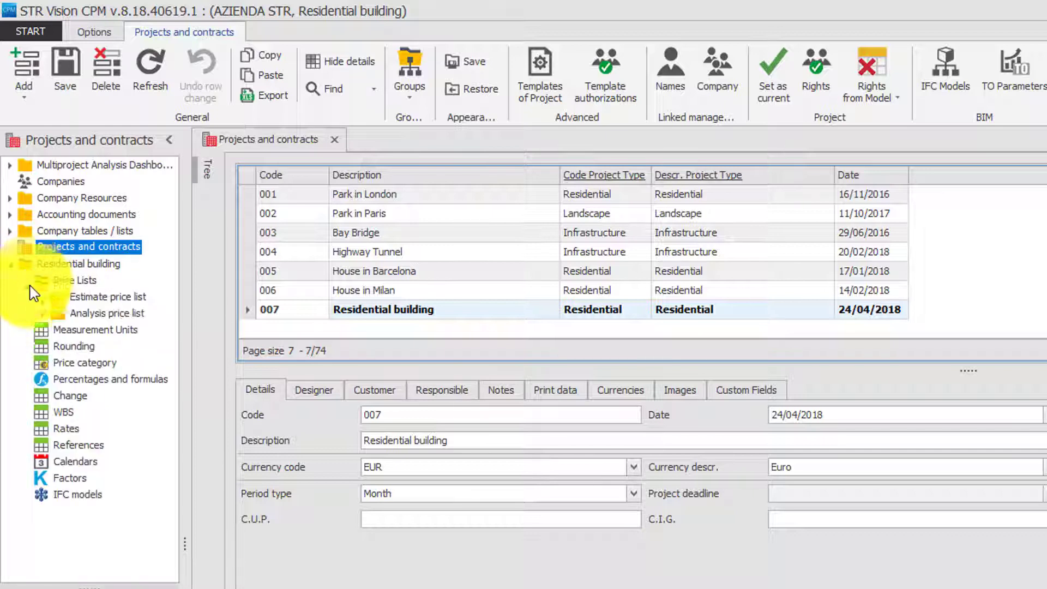
{"action": "left_click", "coordinate": [43, 314]}
{"action": "left_click", "coordinate": [90, 330]}
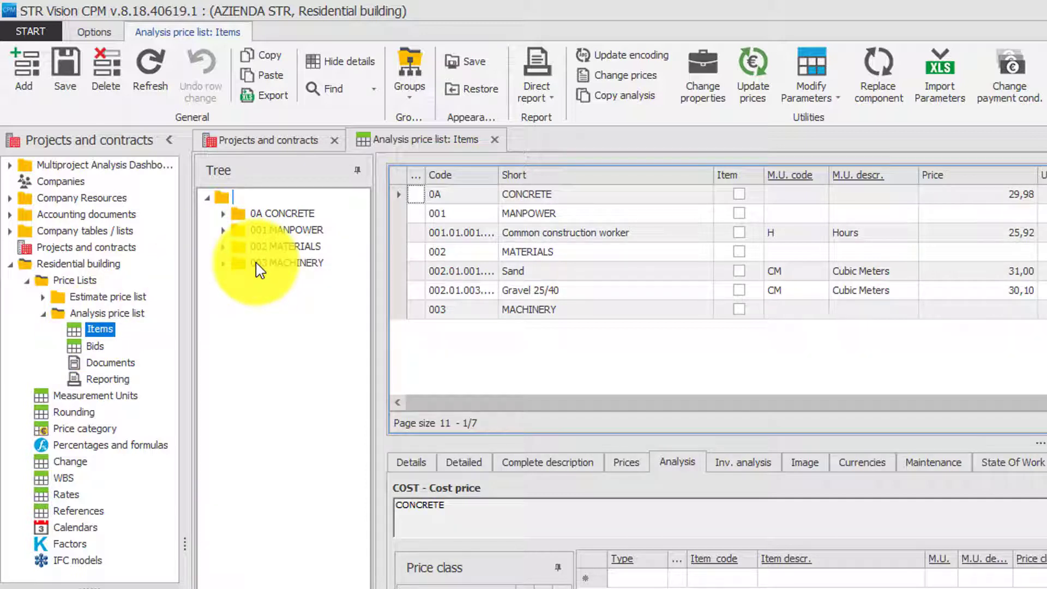
Step: Select 0A CONCRETE, choose the COST - Cost price class, and set analyzed quantity to 5
{"action": "left_click", "coordinate": [279, 214]}
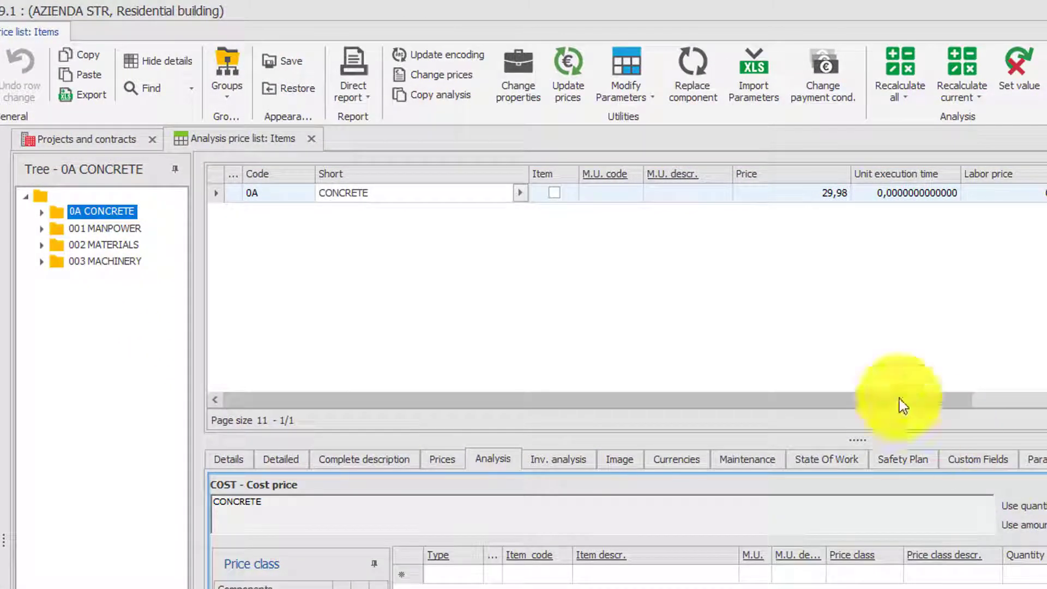
{"action": "left_click", "coordinate": [651, 198]}
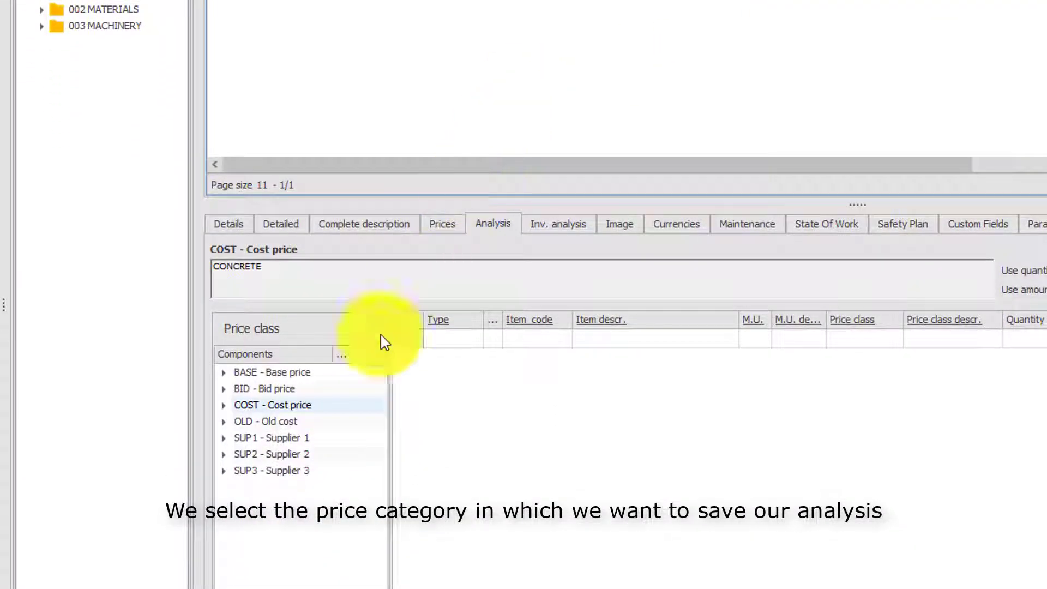
{"action": "left_click", "coordinate": [297, 411]}
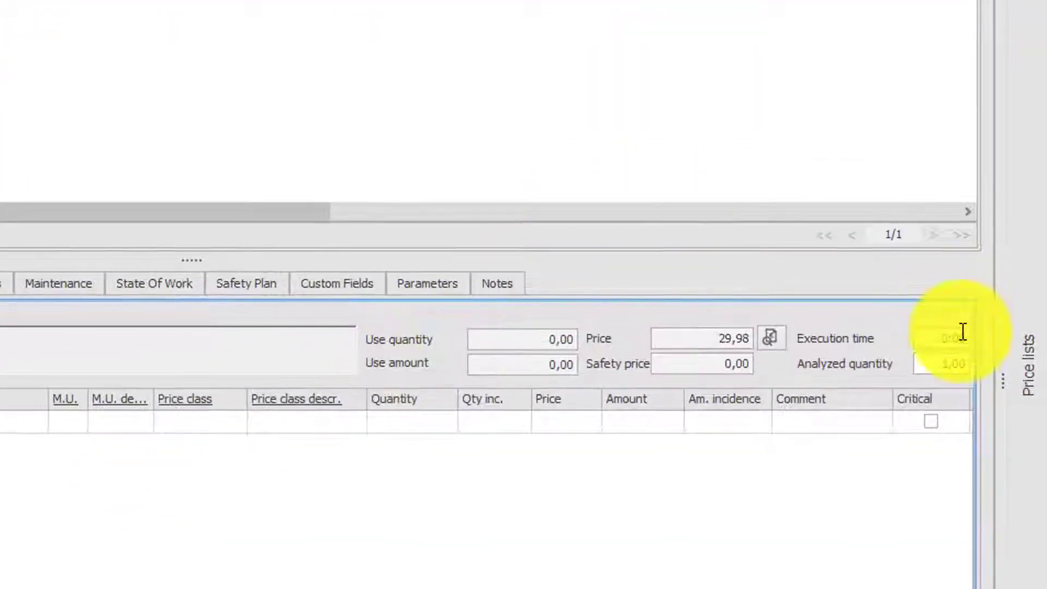
{"action": "left_click", "coordinate": [937, 365]}
{"action": "type", "text": "5"}
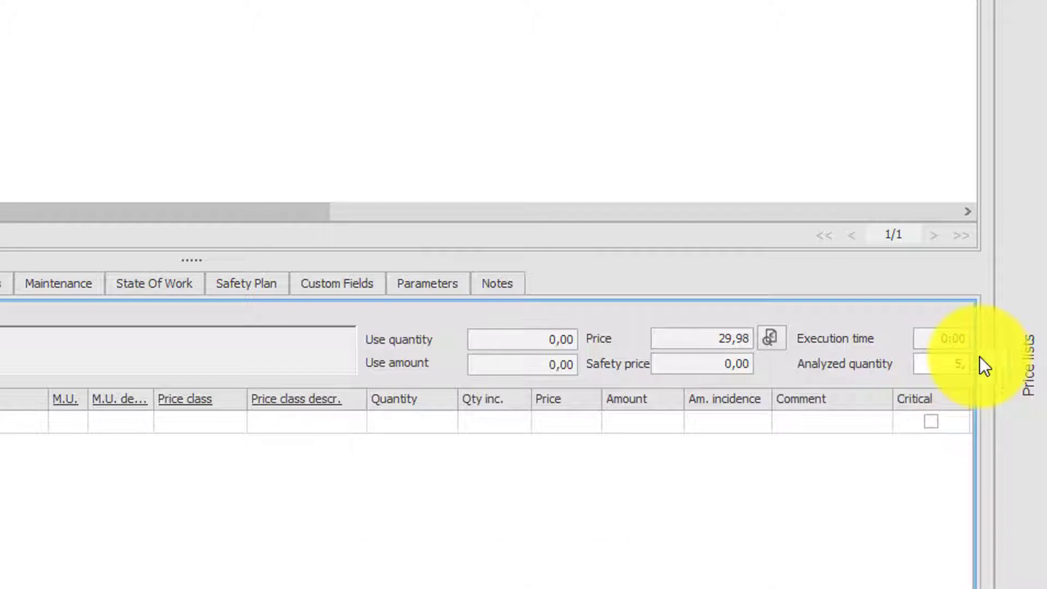
{"action": "left_click", "coordinate": [931, 482]}
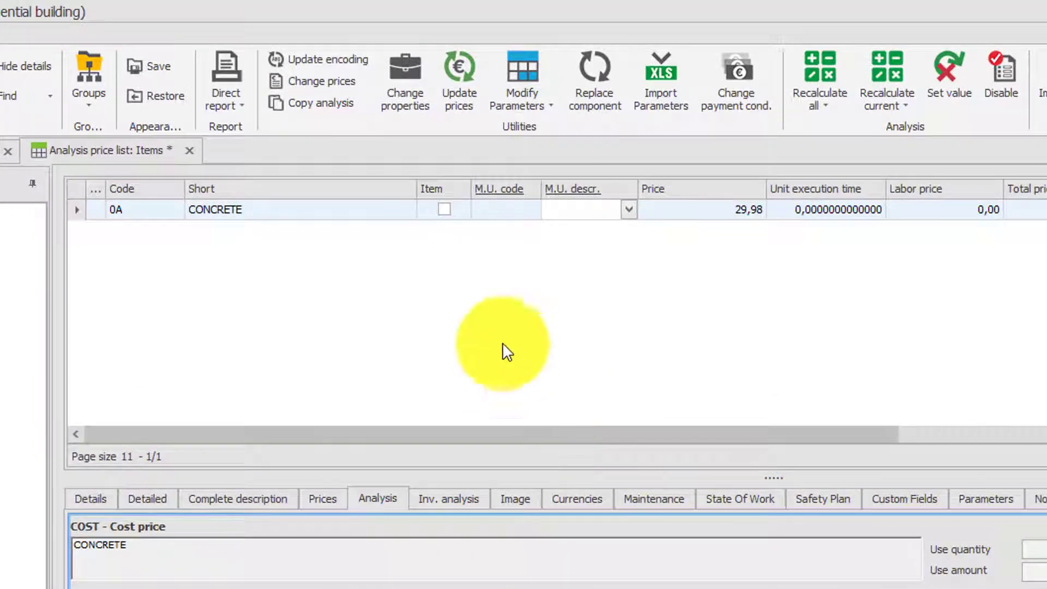
Step: Create analysis row 1 in the CONCRETE grid with type Product
{"action": "left_click", "coordinate": [361, 213]}
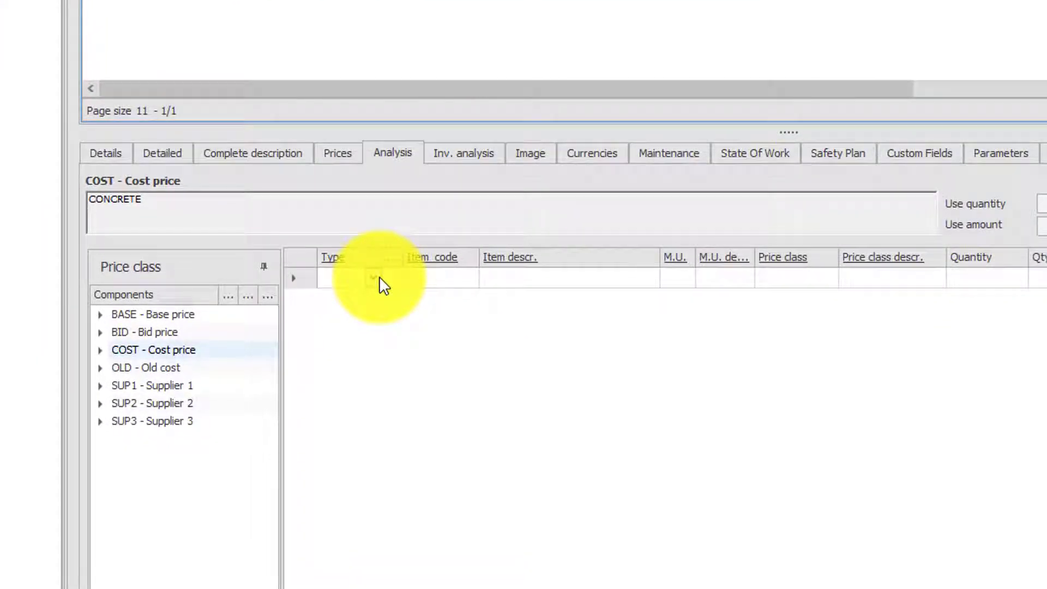
{"action": "left_click", "coordinate": [367, 277]}
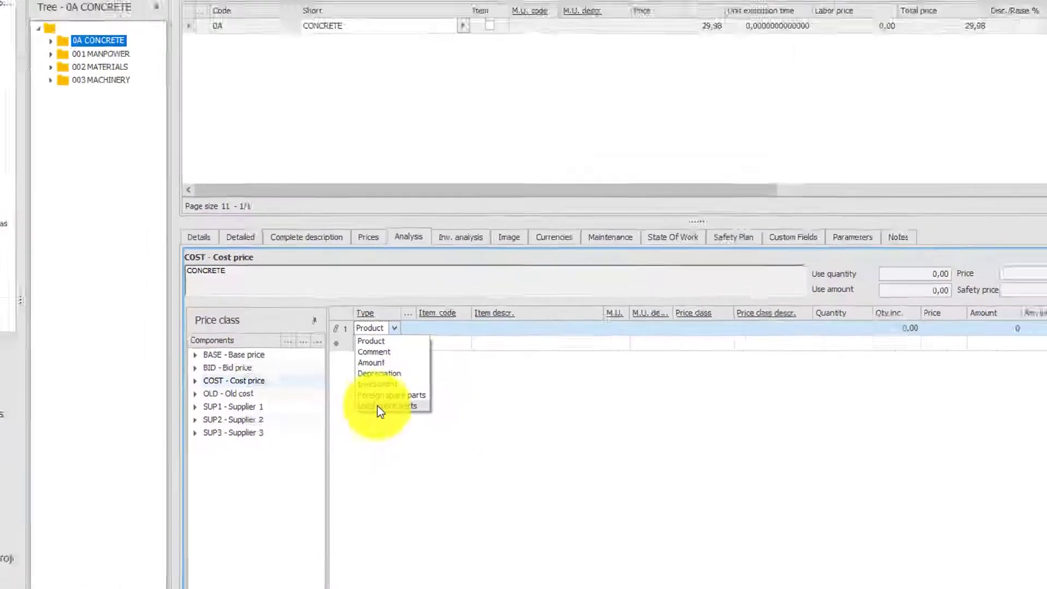
Step: Fill a Product component row with item code 002.01.001.001 and description Water
{"action": "left_click", "coordinate": [966, 489]}
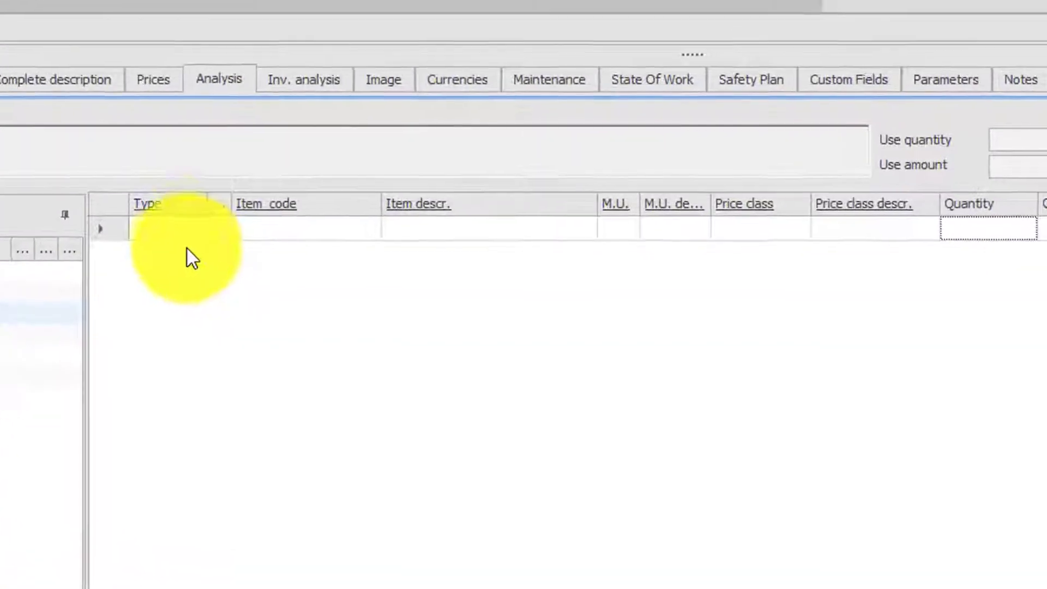
{"action": "left_click", "coordinate": [181, 231]}
{"action": "left_click", "coordinate": [187, 229]}
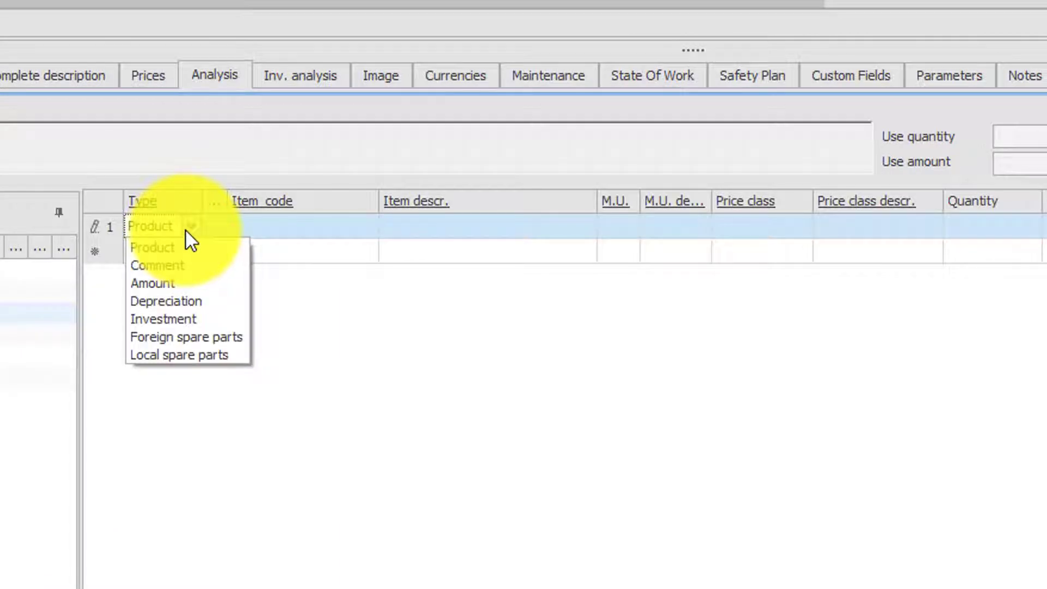
{"action": "left_click", "coordinate": [169, 252]}
{"action": "left_click", "coordinate": [250, 230]}
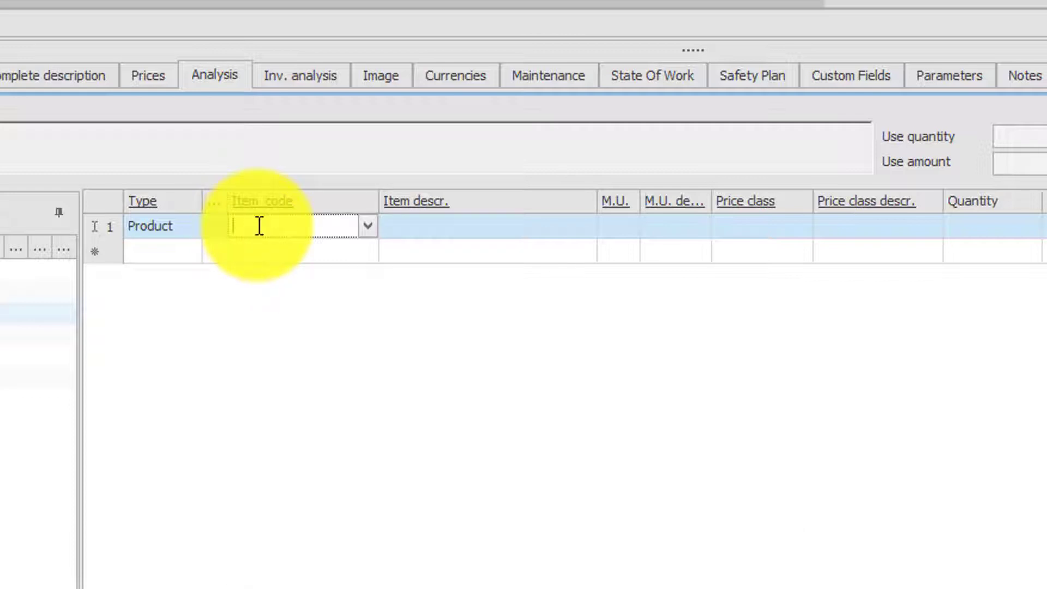
{"action": "type", "text": "002.00"}
{"action": "key", "text": "BackSpace"}
{"action": "type", "text": "1 .001.001"}
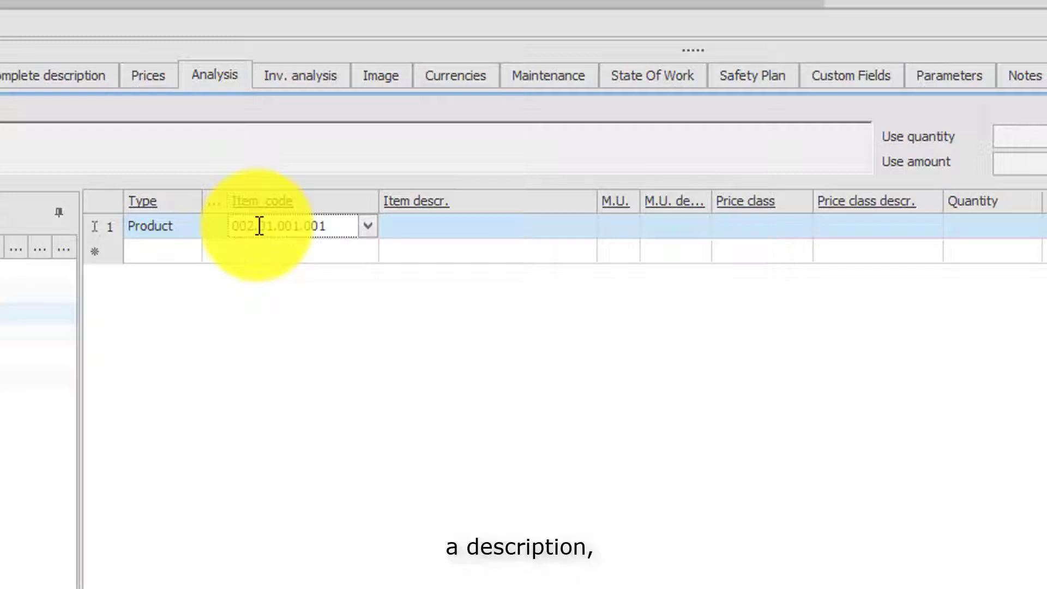
{"action": "key", "text": "Tab"}
{"action": "type", "text": "Water"}
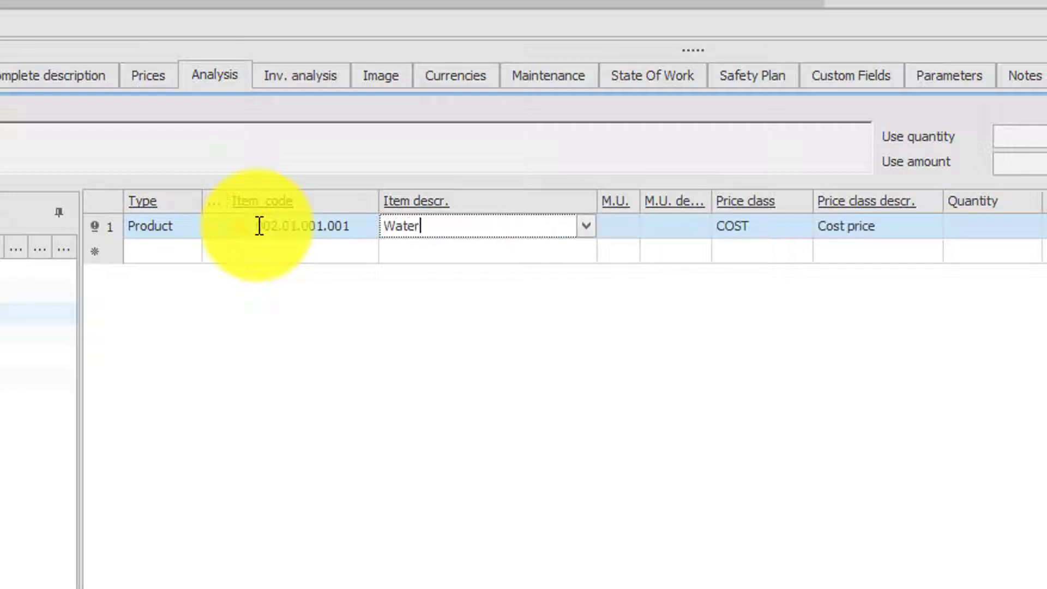
Step: Set Water's measurement unit to cubic meters
{"action": "left_click", "coordinate": [627, 227]}
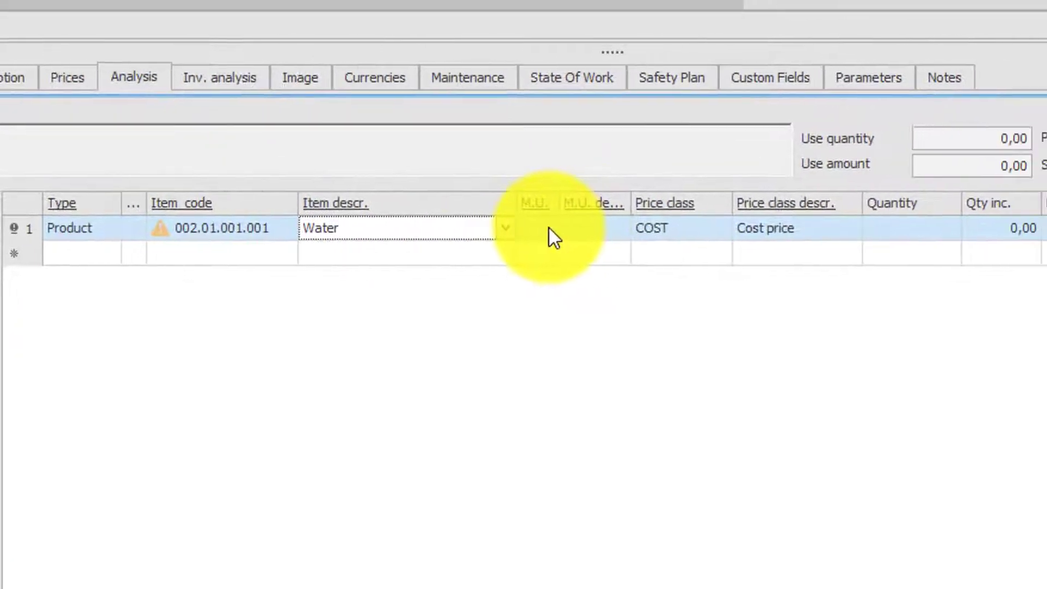
{"action": "left_click", "coordinate": [630, 227]}
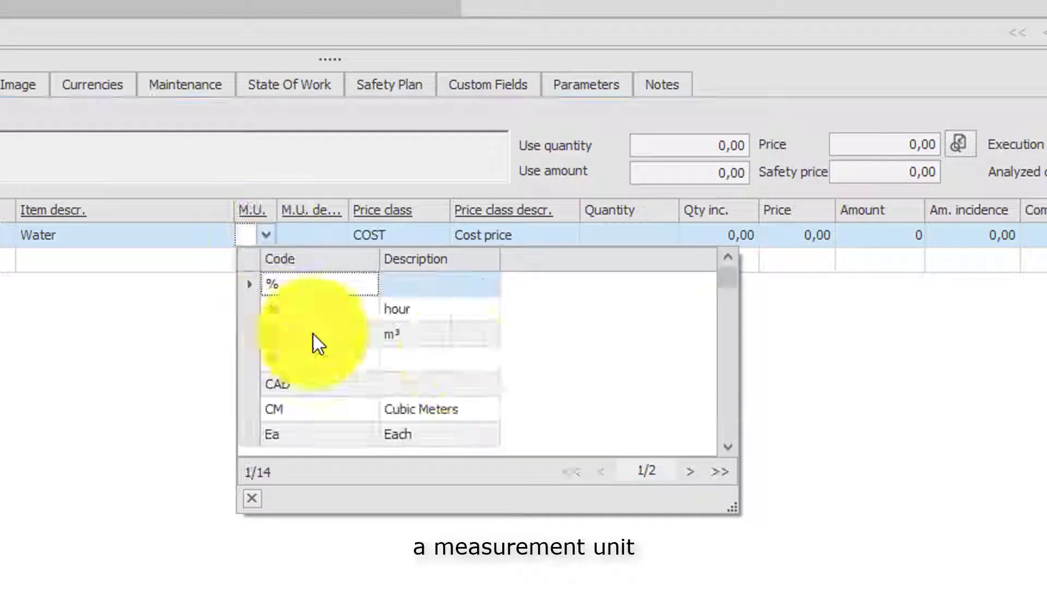
{"action": "left_click", "coordinate": [728, 446]}
{"action": "left_click", "coordinate": [728, 446]}
{"action": "left_click_drag", "start_coordinate": [730, 445], "coordinate": [729, 445]}
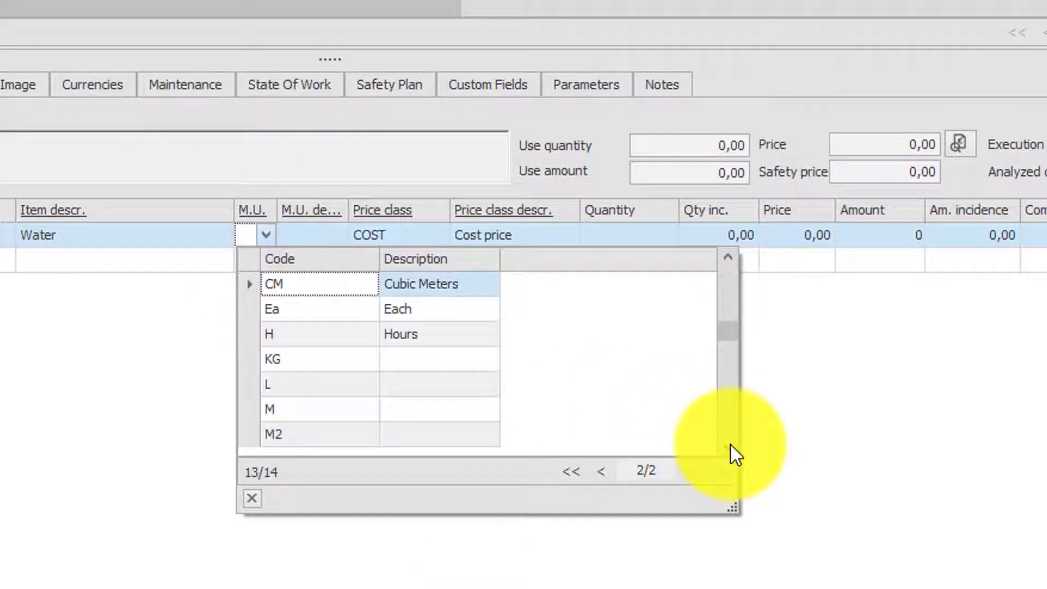
{"action": "left_click", "coordinate": [254, 406]}
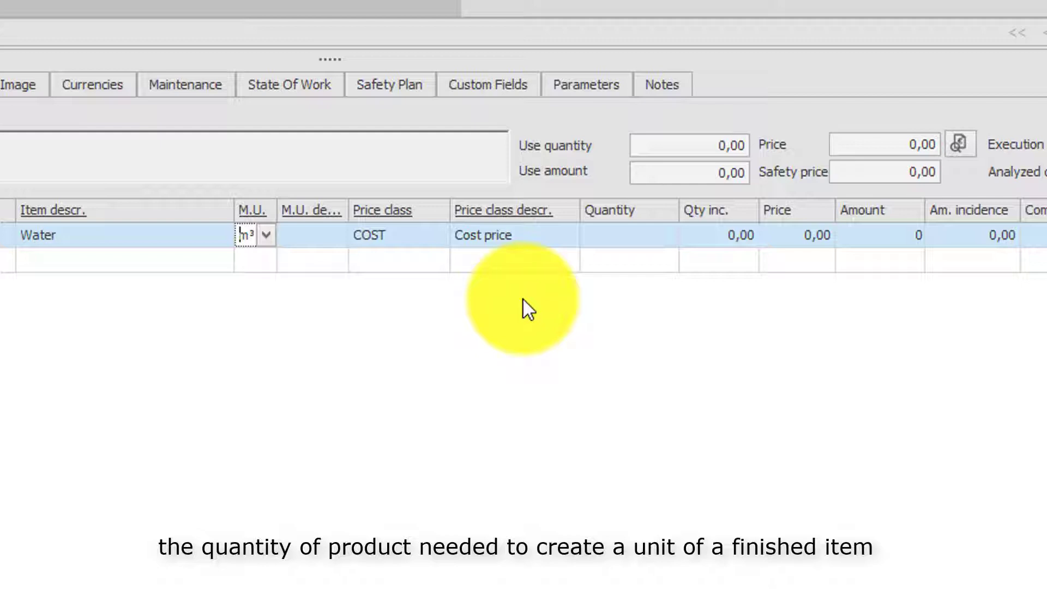
Step: Give Water price 1,37 and quantity 9/10, then save so CONCRETE costs 1,23
{"action": "left_click", "coordinate": [641, 235]}
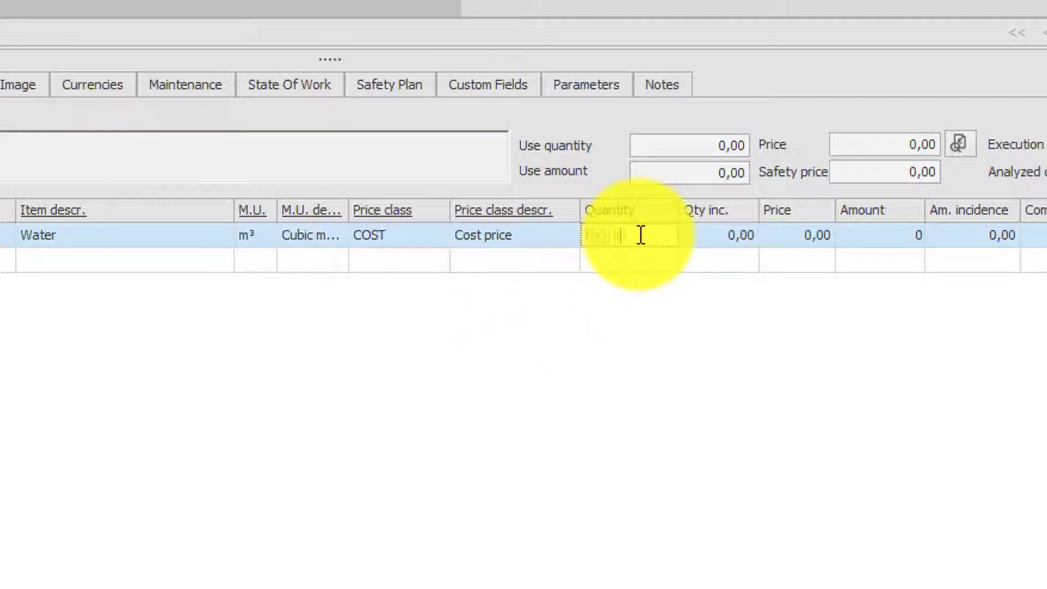
{"action": "type", "text": "9"}
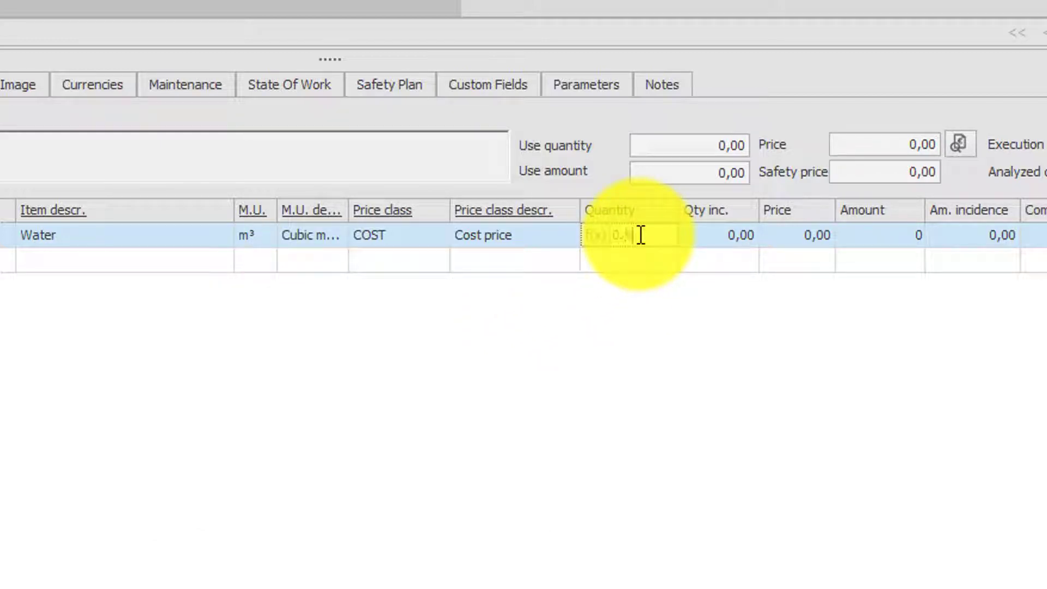
{"action": "left_click", "coordinate": [800, 229]}
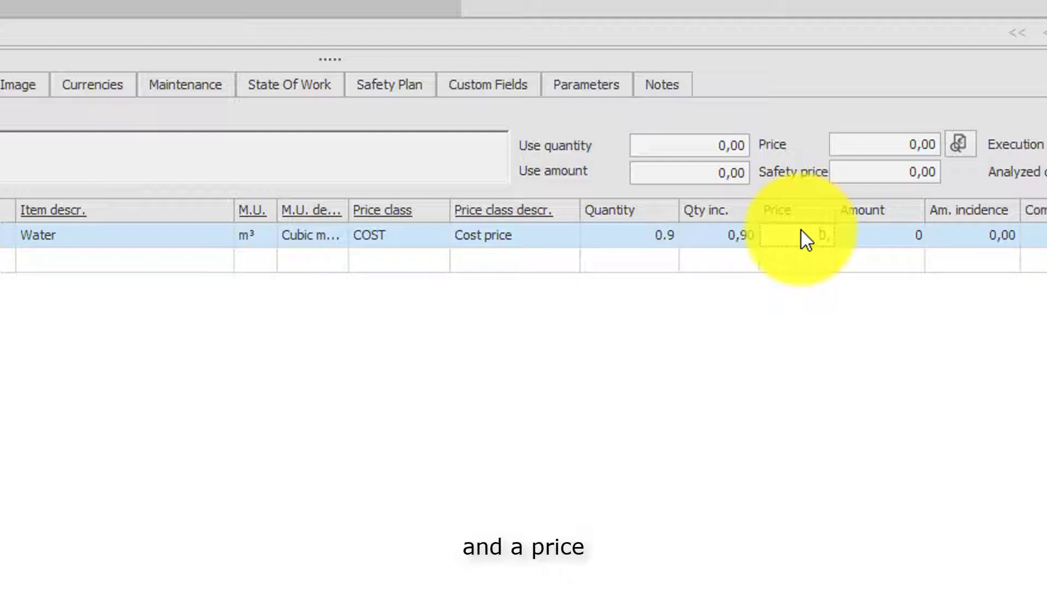
{"action": "type", "text": "0,3"}
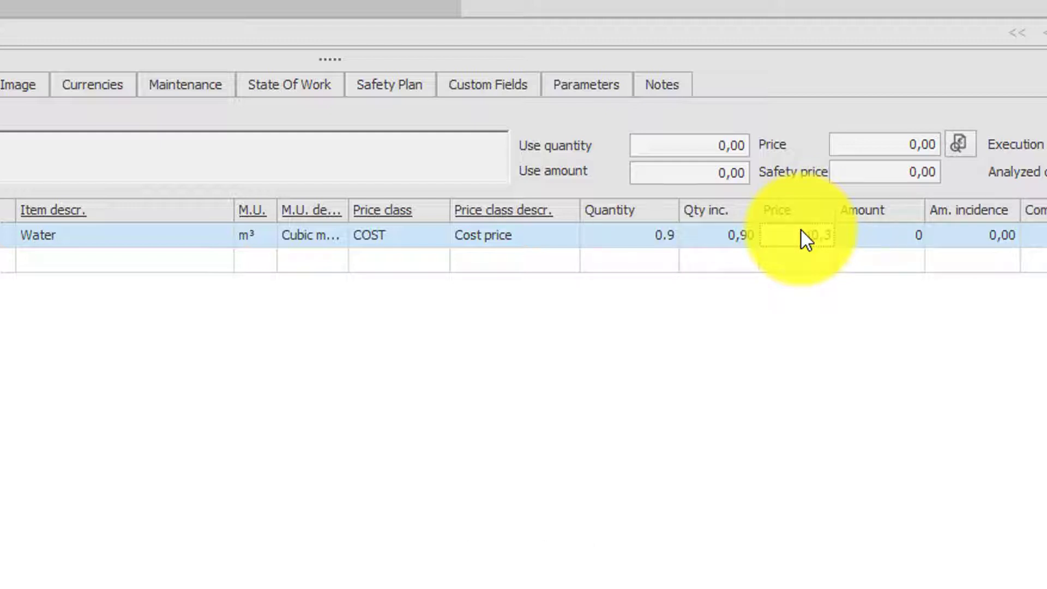
{"action": "type", "text": "7"}
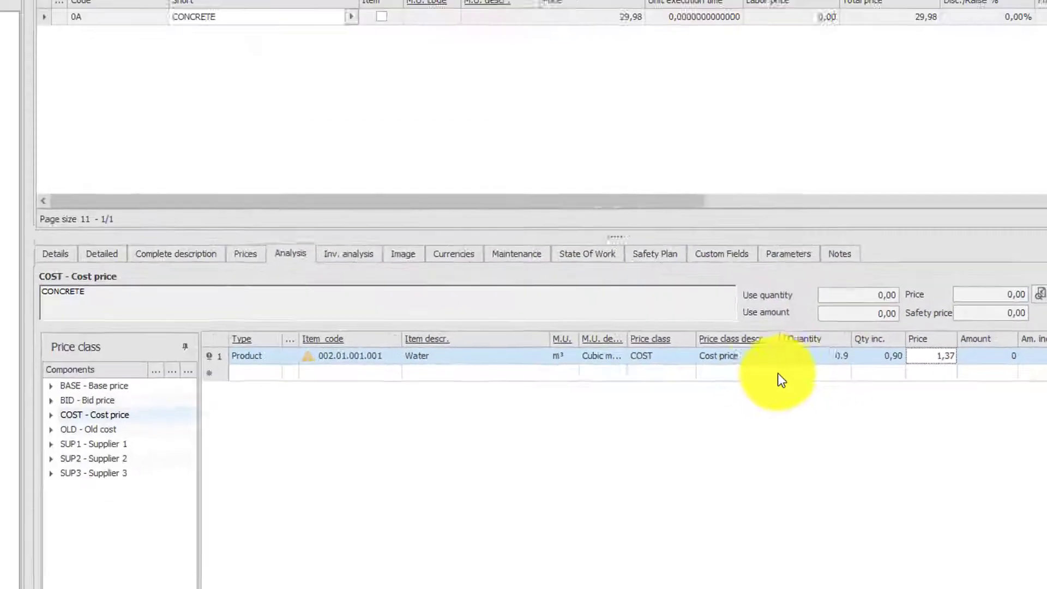
{"action": "left_click", "coordinate": [17, 52]}
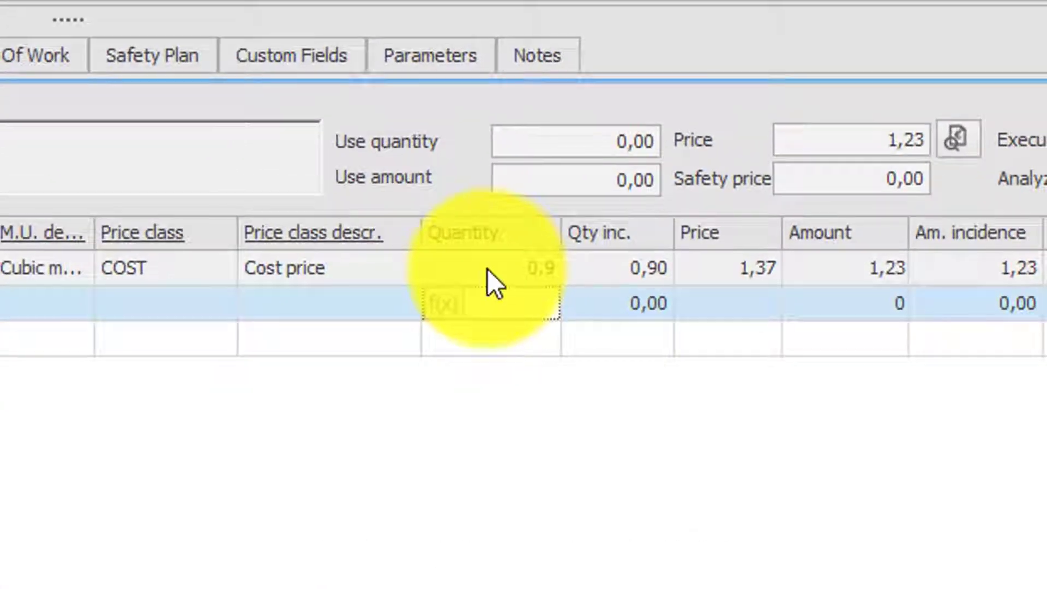
{"action": "left_click", "coordinate": [895, 407]}
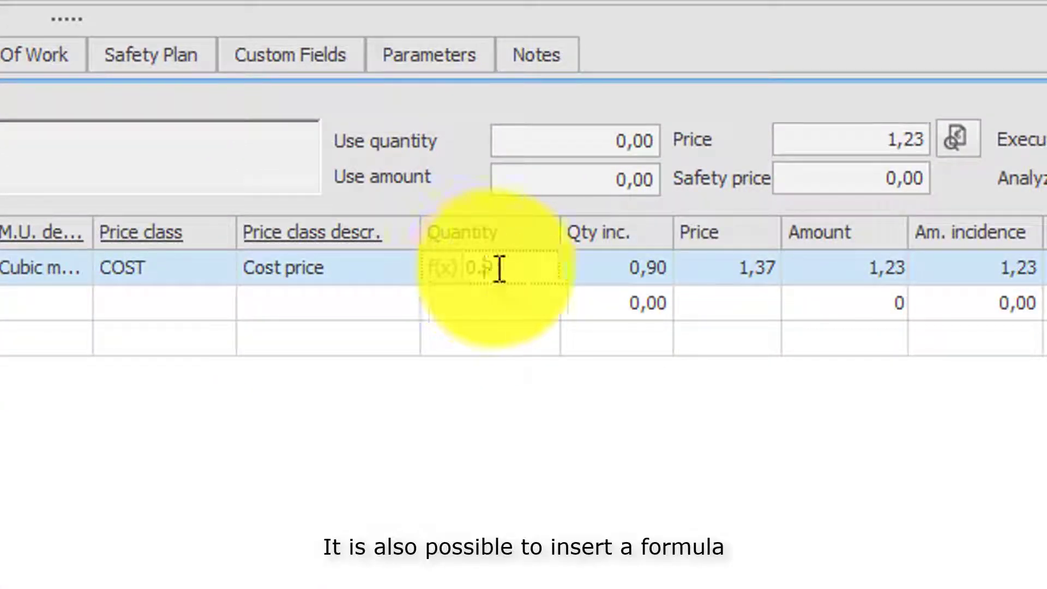
{"action": "left_click_drag", "start_coordinate": [497, 269], "coordinate": [444, 270]}
{"action": "type", "text": "9/10"}
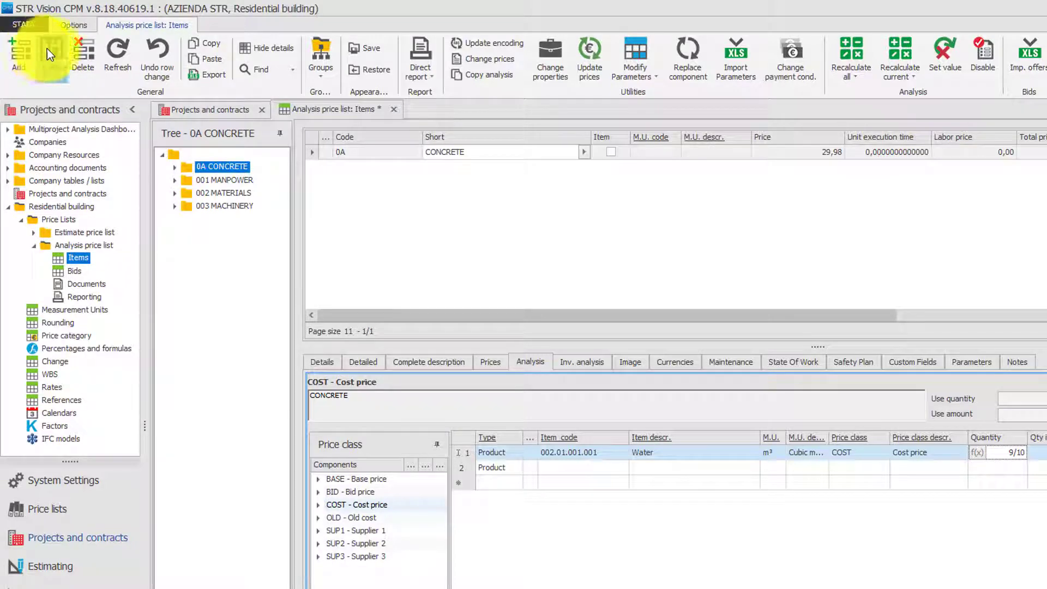
{"action": "left_click", "coordinate": [48, 50]}
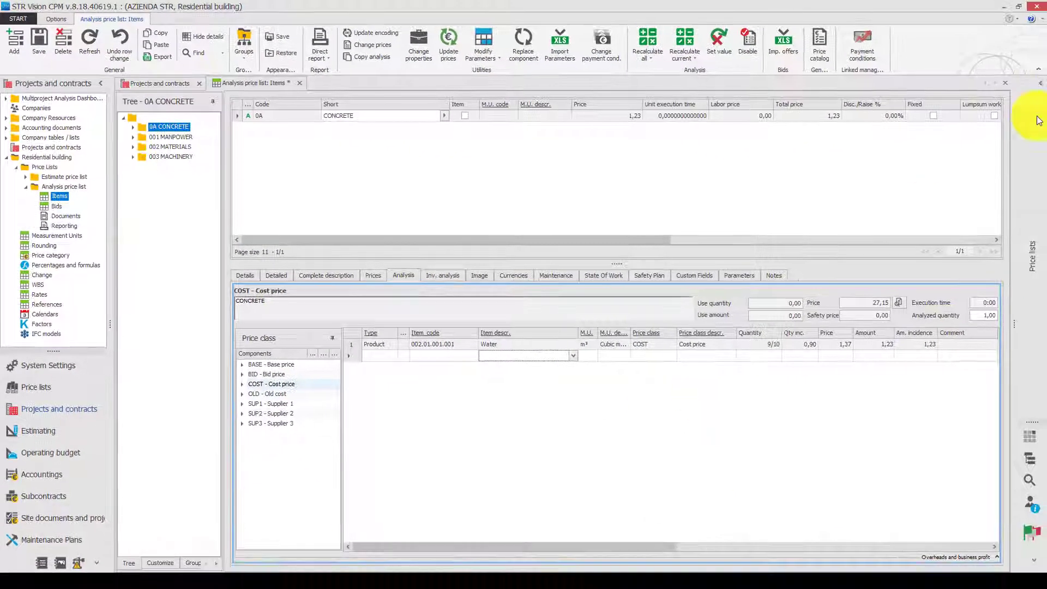
Step: Add Common construction worker (001.01.001.004) from the price lists, quantity 1, bringing CONCRETE to 27,15
{"action": "left_click", "coordinate": [1040, 84]}
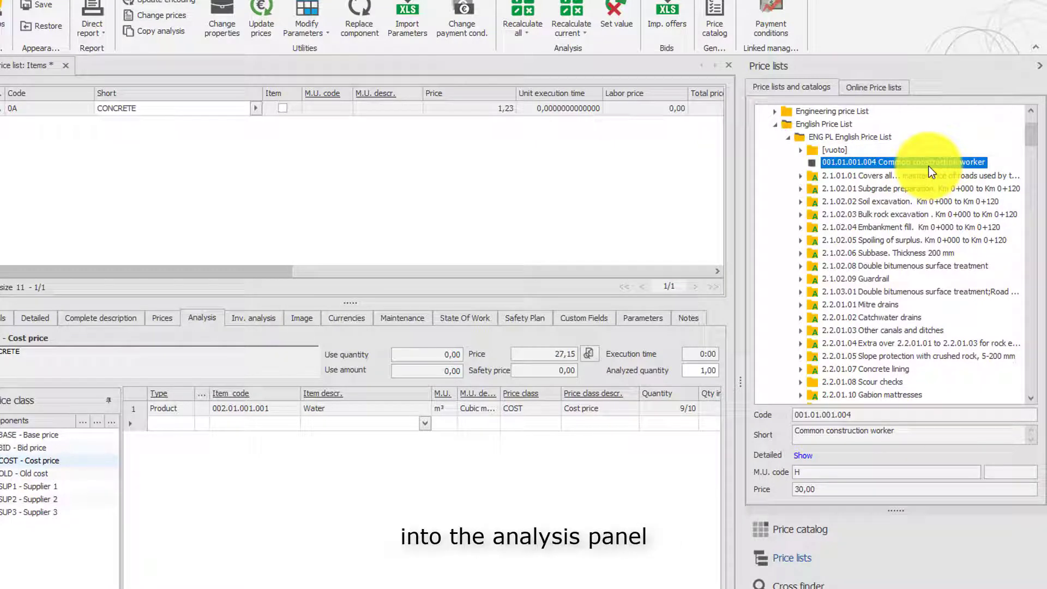
{"action": "left_click_drag", "start_coordinate": [929, 164], "coordinate": [273, 431]}
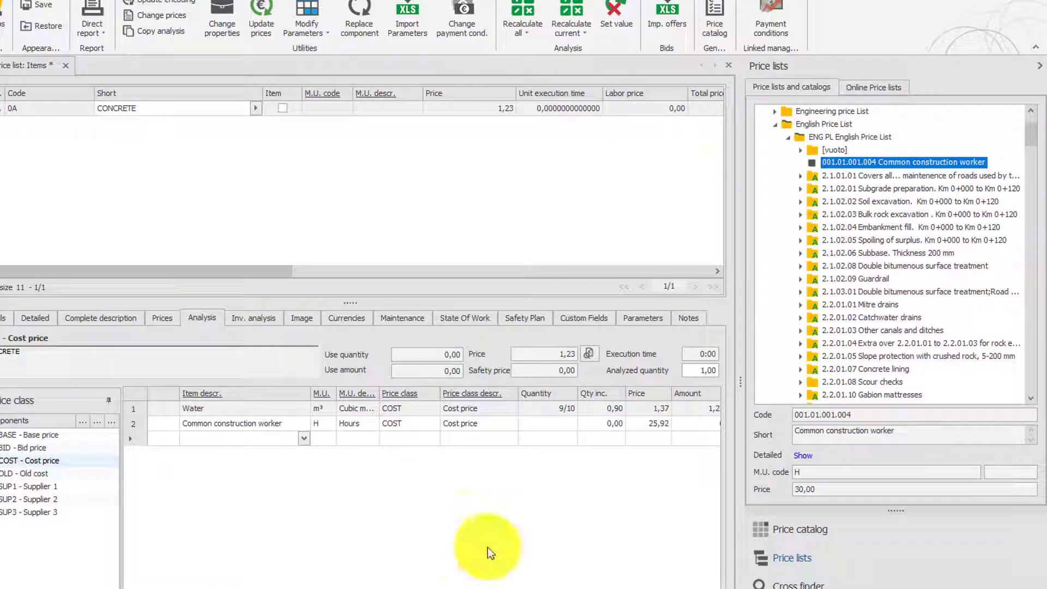
{"action": "left_click", "coordinate": [556, 425]}
{"action": "left_click", "coordinate": [557, 424]}
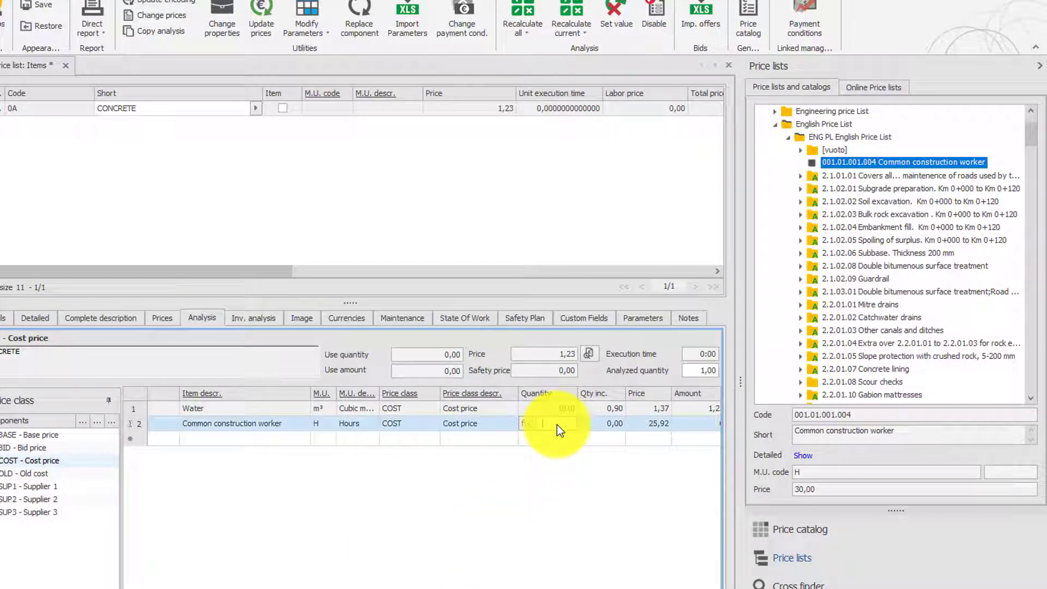
{"action": "key", "text": "Return"}
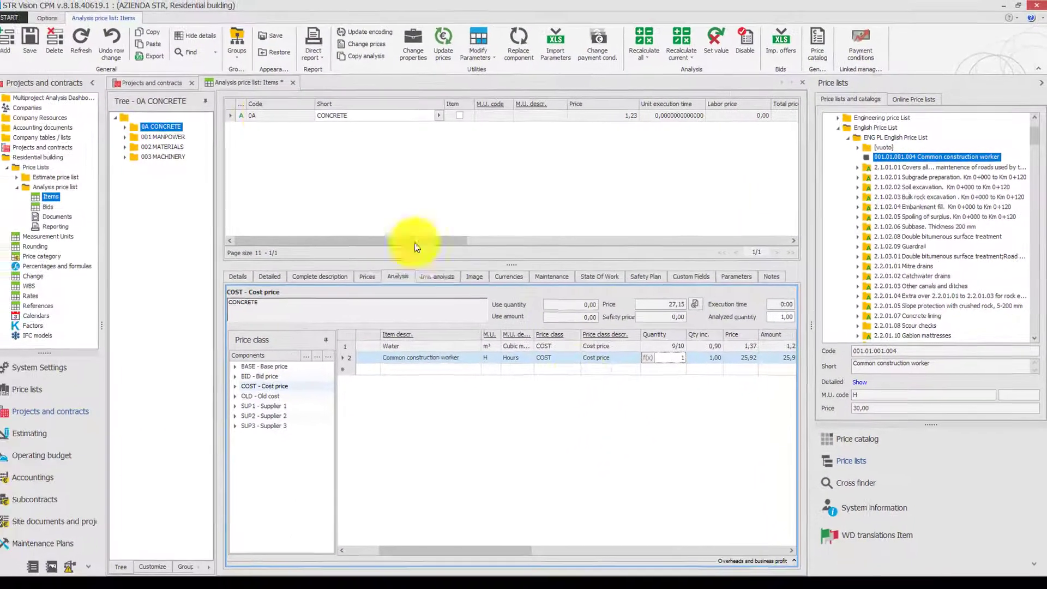
{"action": "left_click", "coordinate": [105, 48]}
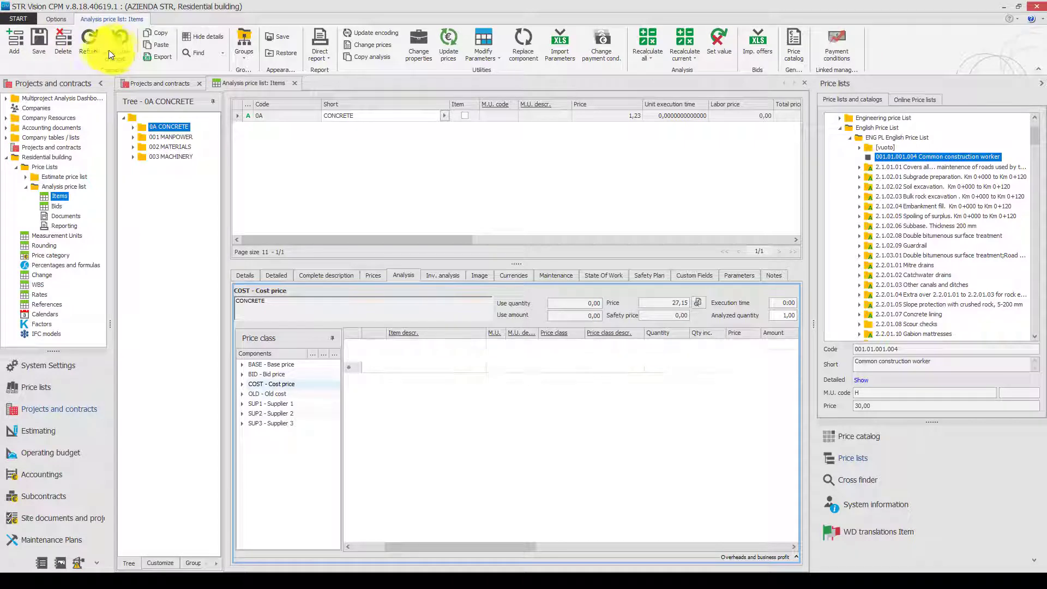
{"action": "left_click", "coordinate": [87, 44]}
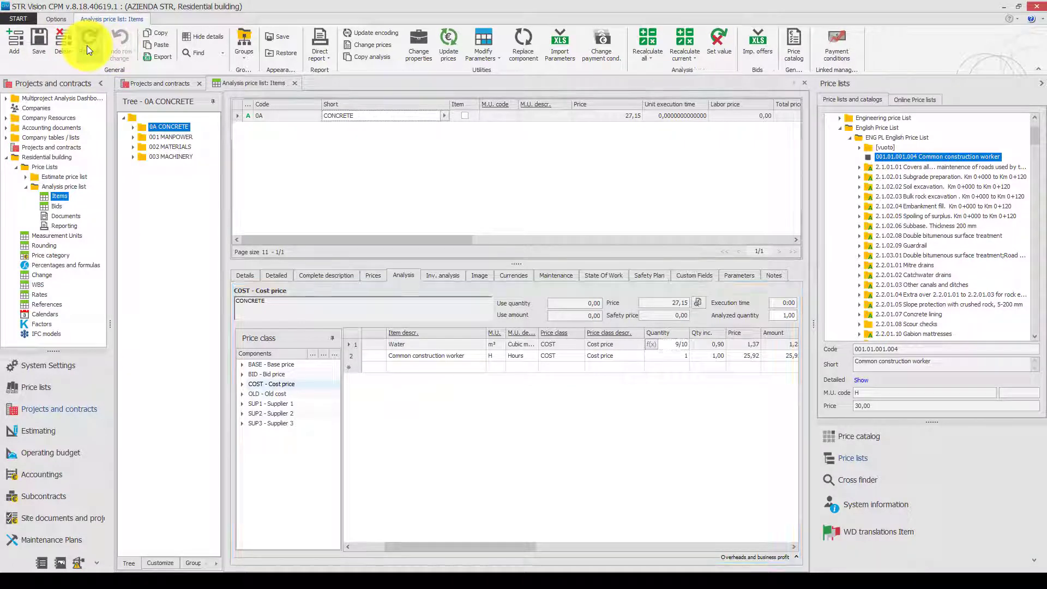
{"action": "left_click", "coordinate": [1040, 88]}
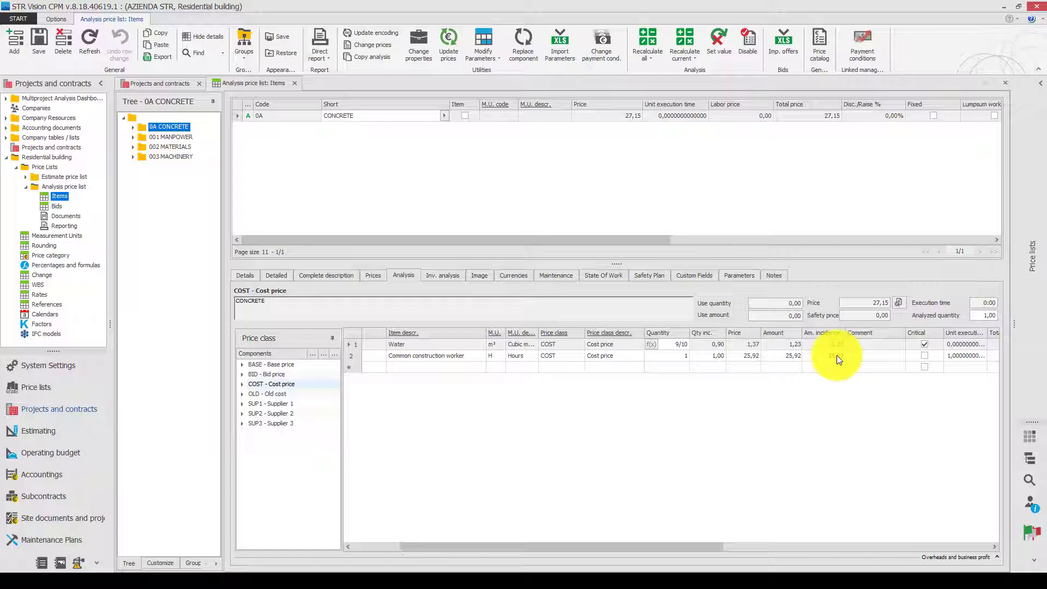
{"action": "left_click_drag", "start_coordinate": [704, 547], "coordinate": [592, 547]}
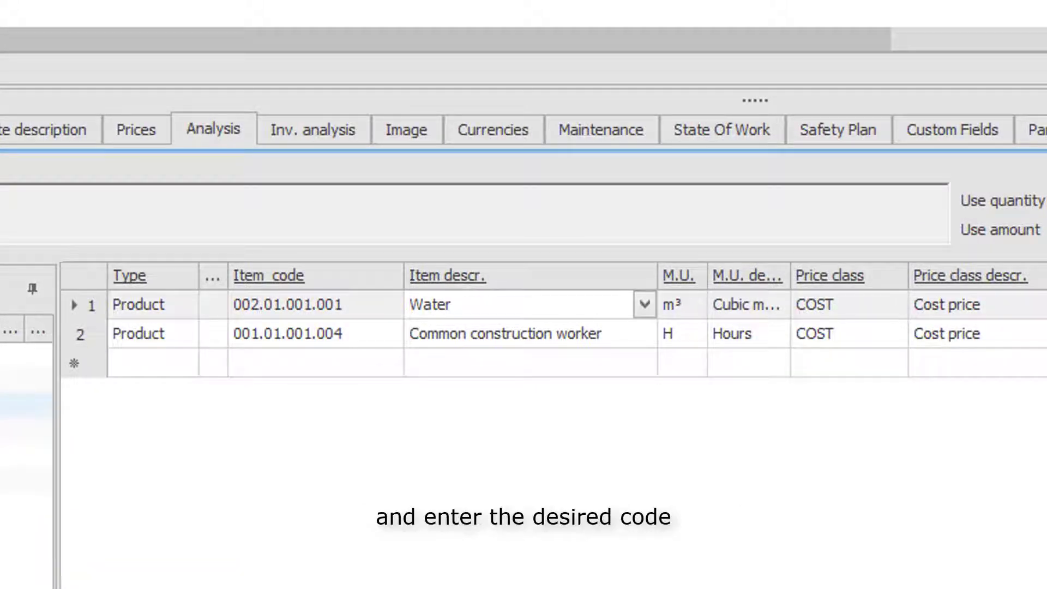
Step: Start a third Product row, clear its partial code, and search the description with %sand
{"action": "left_click", "coordinate": [298, 365]}
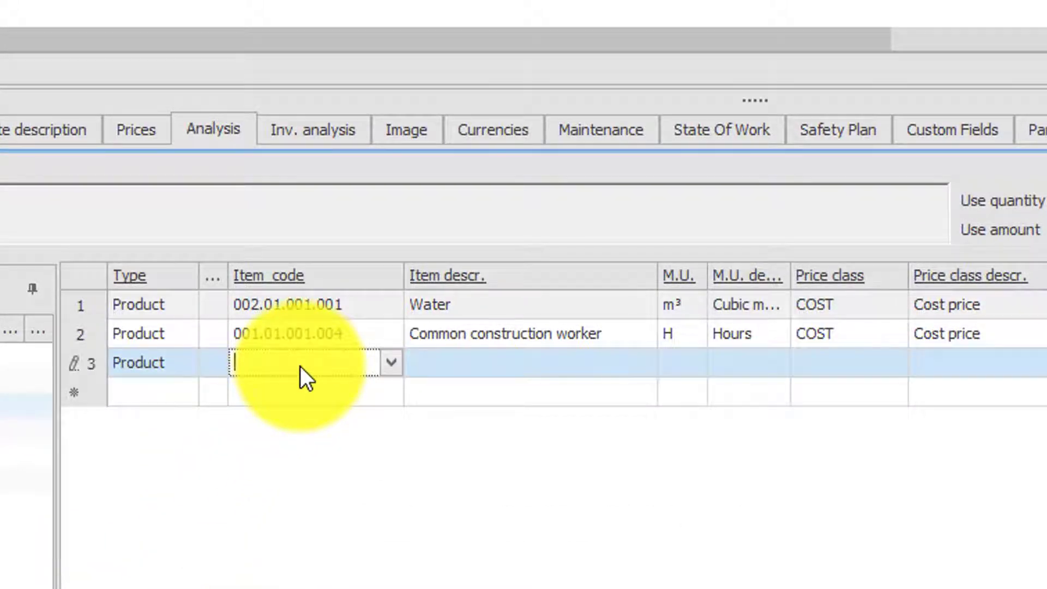
{"action": "type", "text": "001.01.001"}
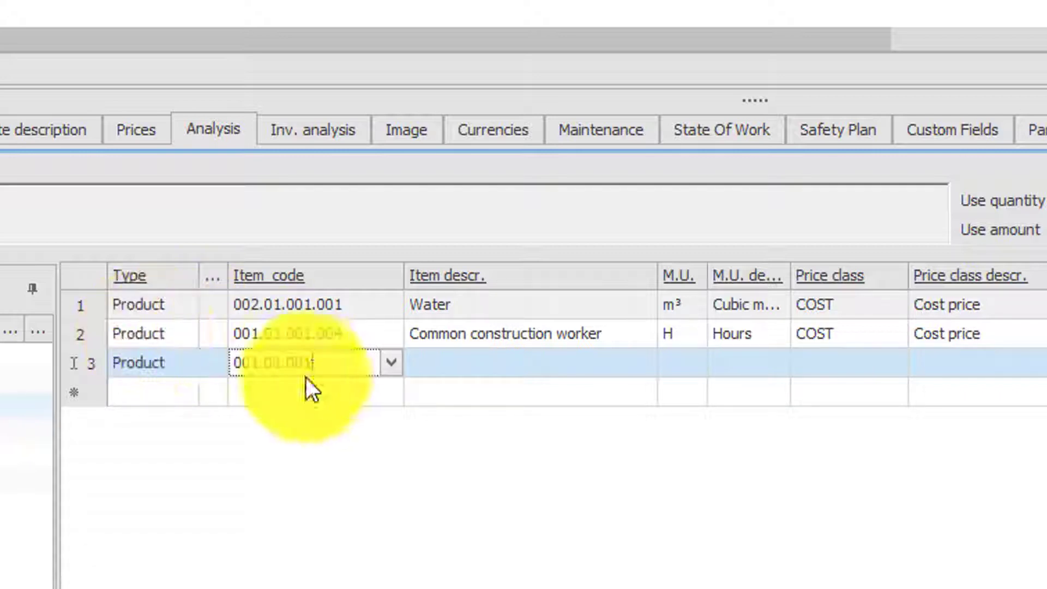
{"action": "left_click_drag", "start_coordinate": [306, 377], "coordinate": [172, 388]}
{"action": "key", "text": "BackSpace"}
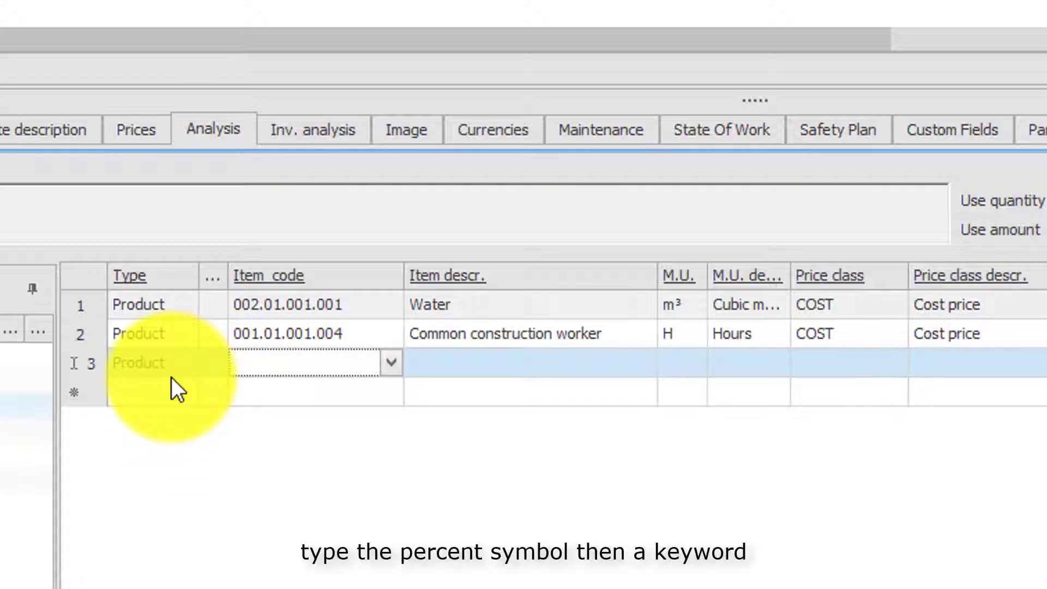
{"action": "left_click", "coordinate": [448, 365]}
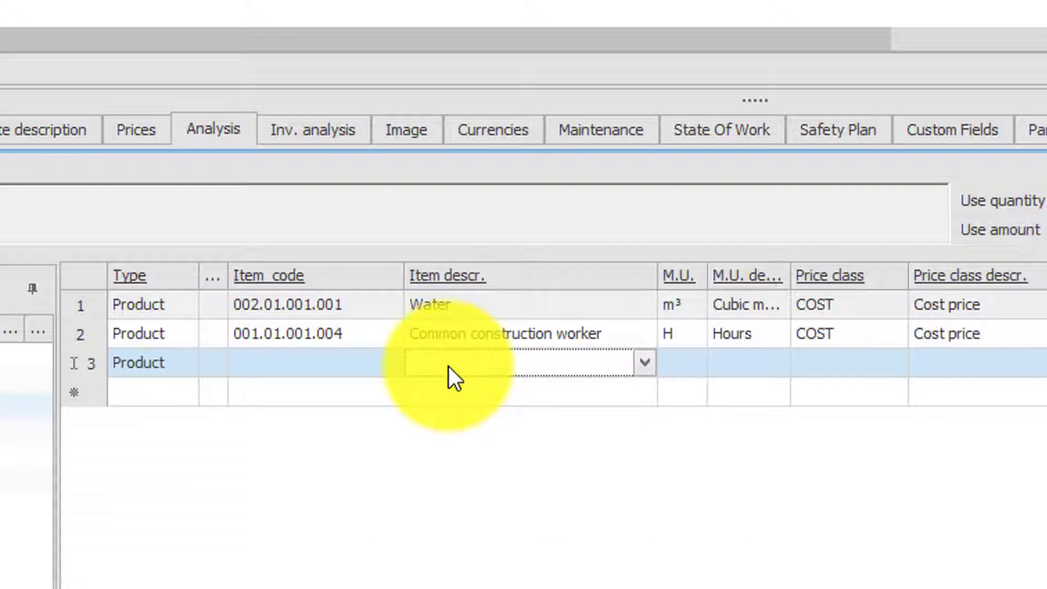
{"action": "type", "text": "%sand"}
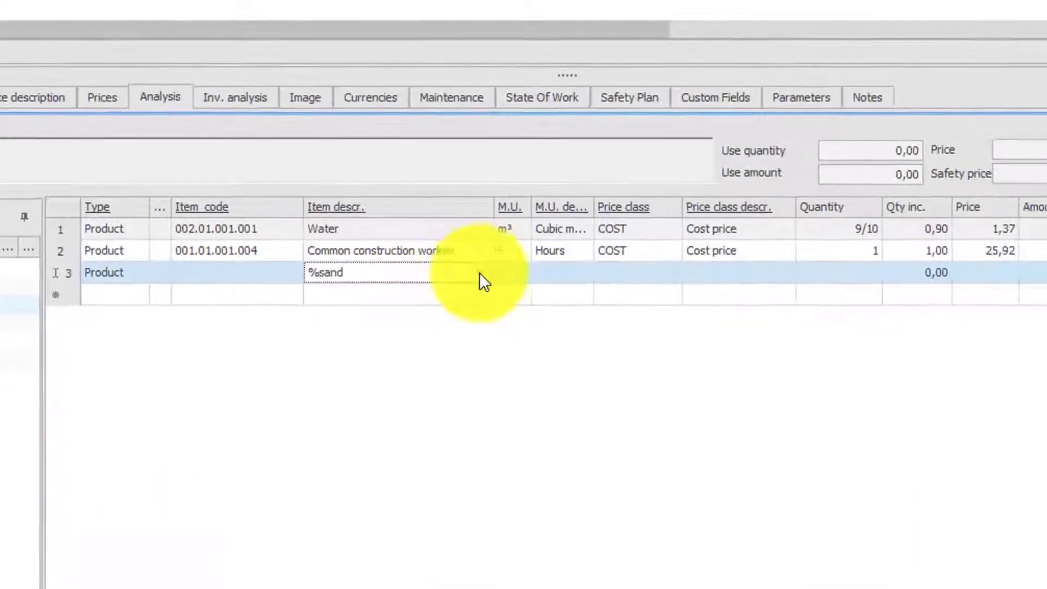
Step: Pick Sand (002.01.001.002) from the lookup, then Gravel 25/40 (002.01.003.002) via a %gravel search
{"action": "left_click", "coordinate": [645, 362]}
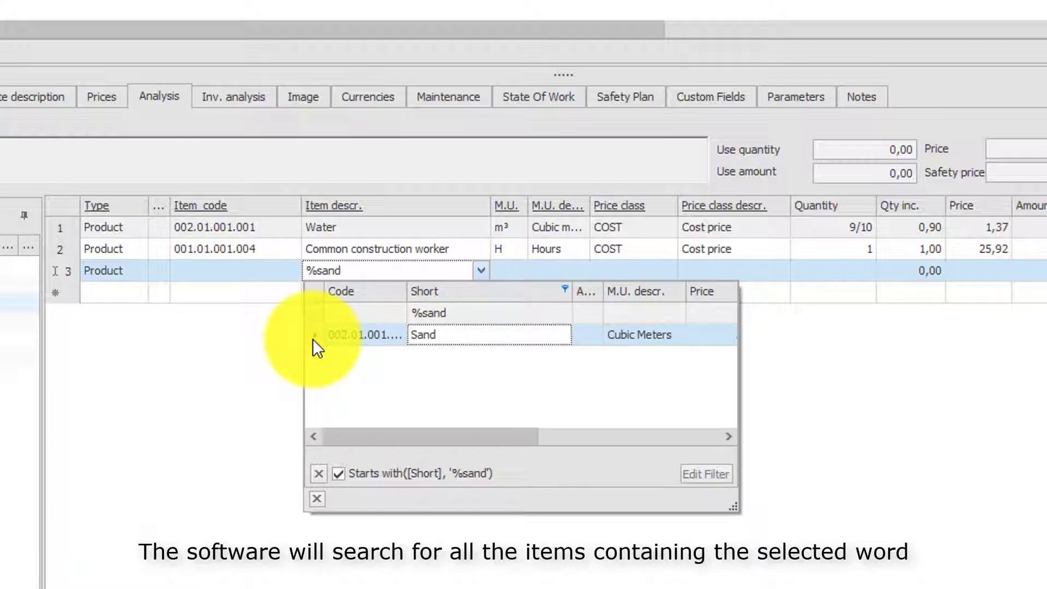
{"action": "left_click", "coordinate": [312, 338]}
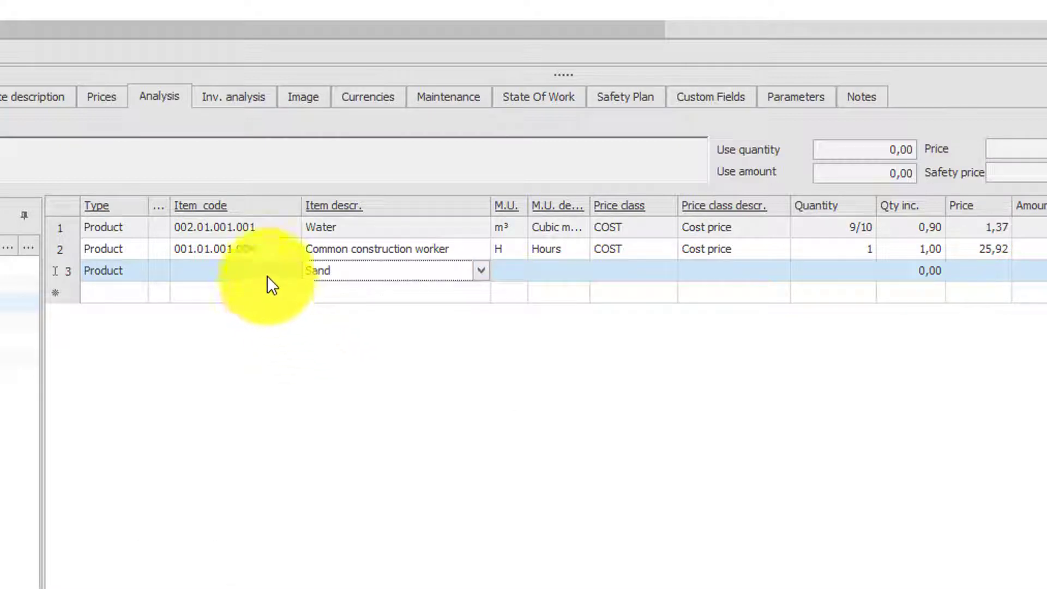
{"action": "left_click", "coordinate": [329, 293]}
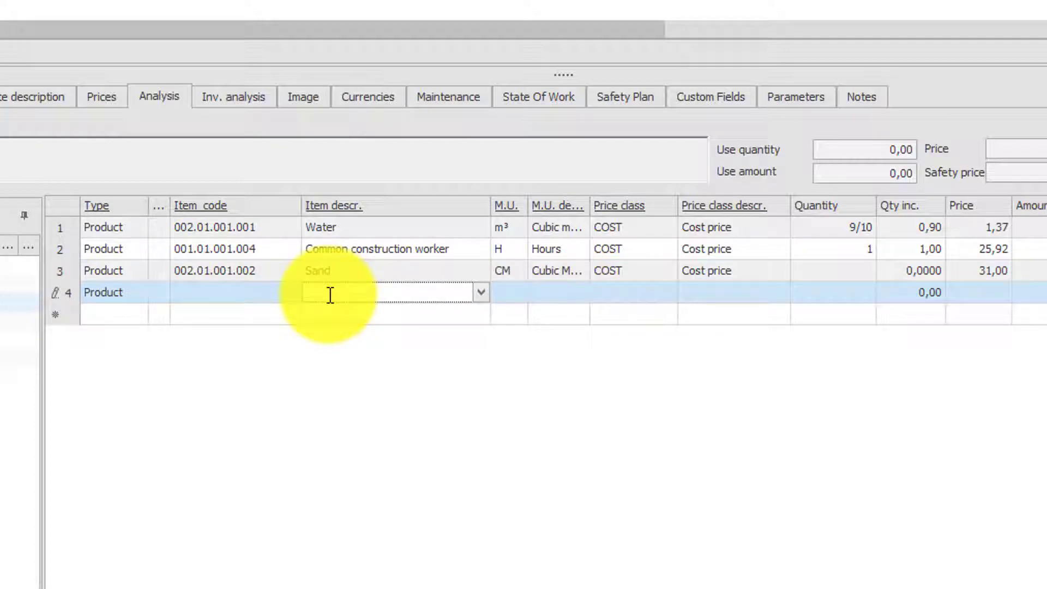
{"action": "type", "text": "%gravel"}
{"action": "left_click", "coordinate": [477, 294]}
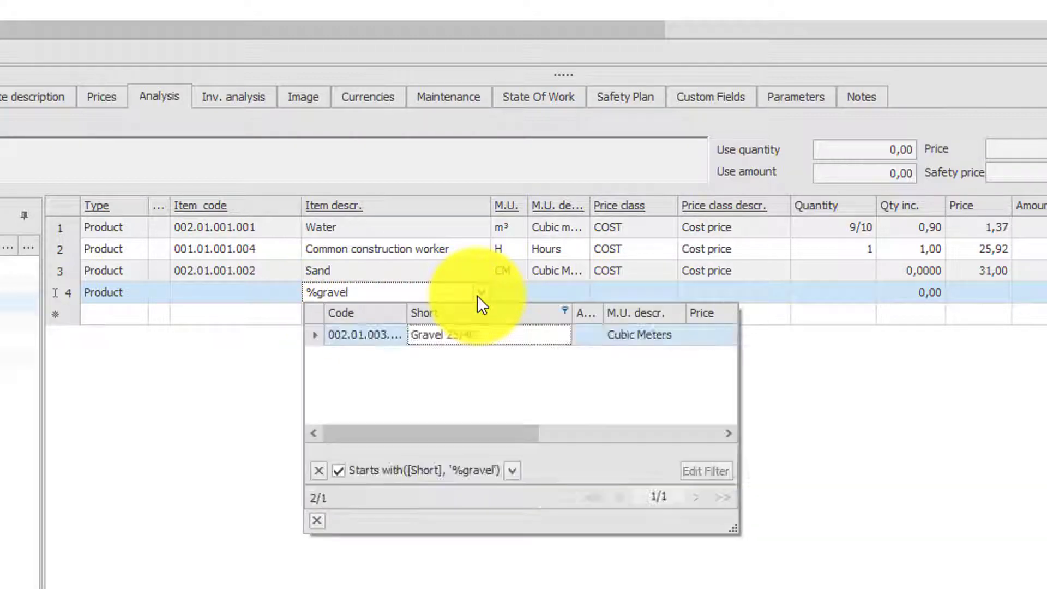
{"action": "left_click", "coordinate": [309, 338]}
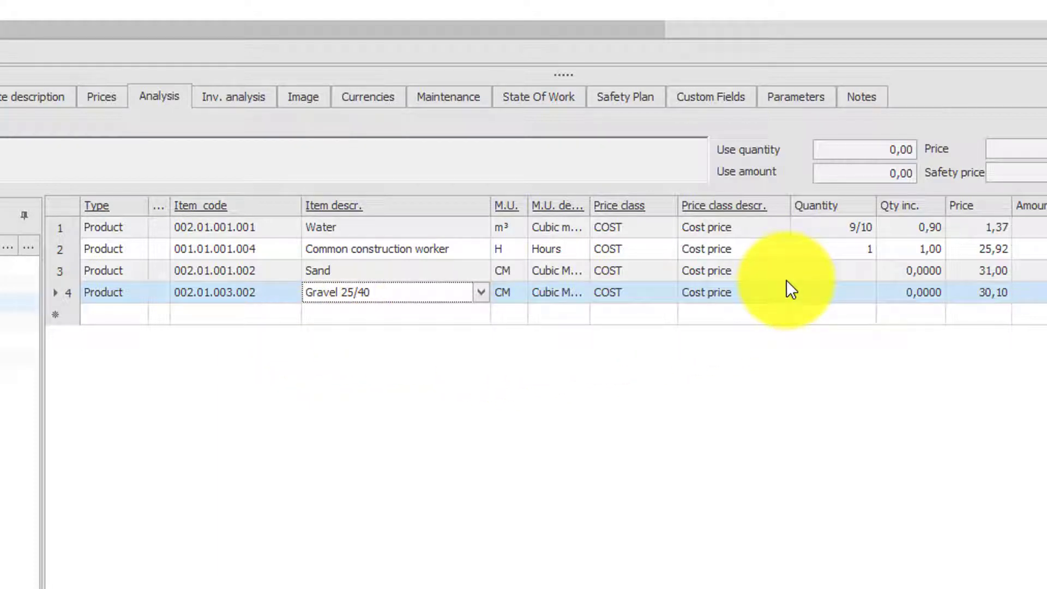
Step: Enter quantities 0.8 for Sand and 0.4 for Gravel, then save so CONCRETE costs 63,99
{"action": "left_click", "coordinate": [812, 273]}
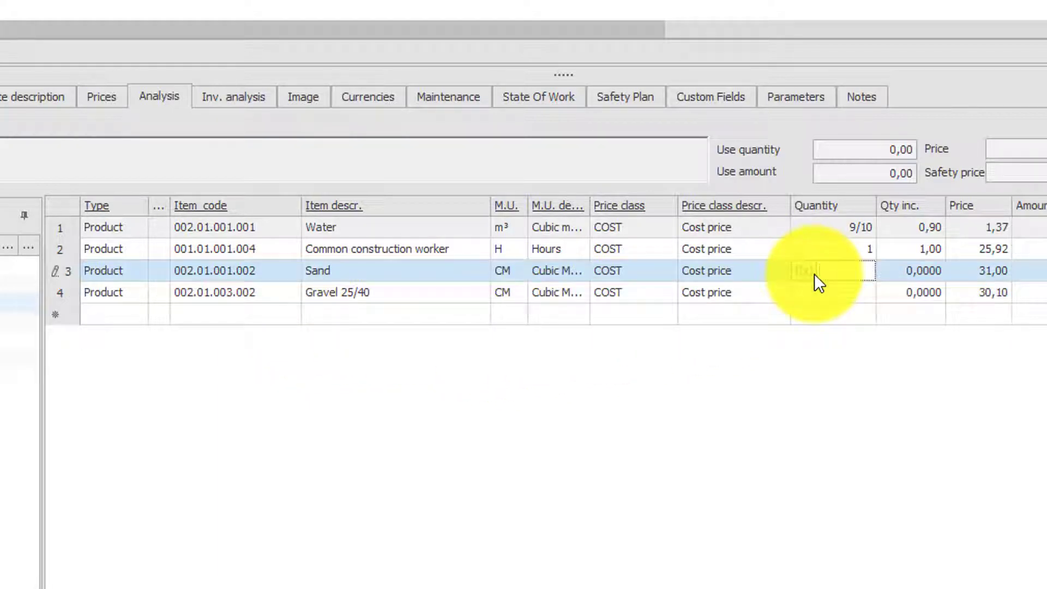
{"action": "type", "text": "0.8"}
{"action": "left_click", "coordinate": [857, 292]}
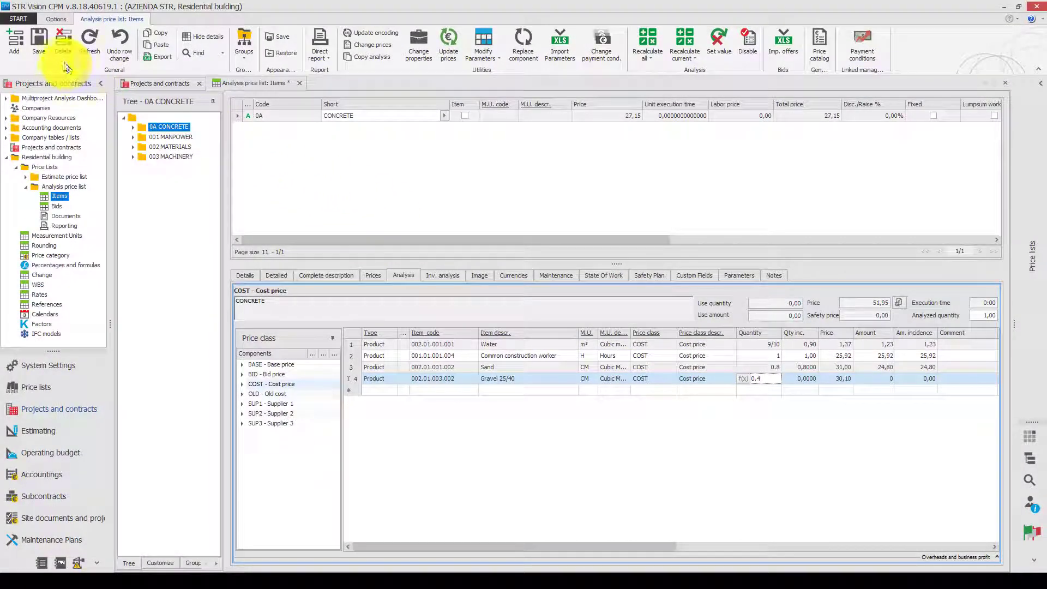
{"action": "left_click", "coordinate": [36, 44]}
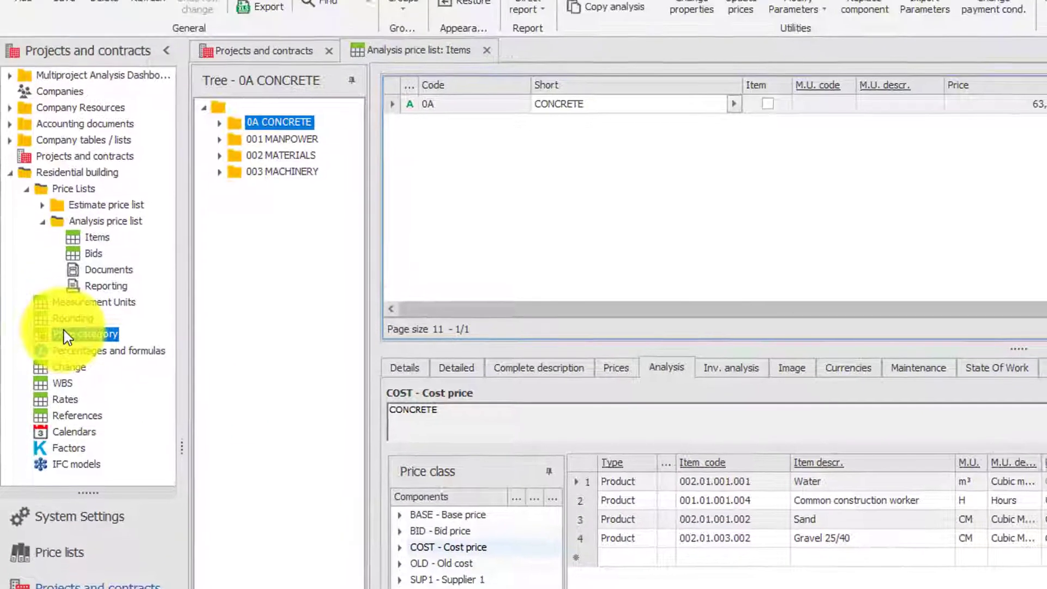
Step: Add a price category with code COST UP and description Updated Cost
{"action": "double_click", "coordinate": [66, 335]}
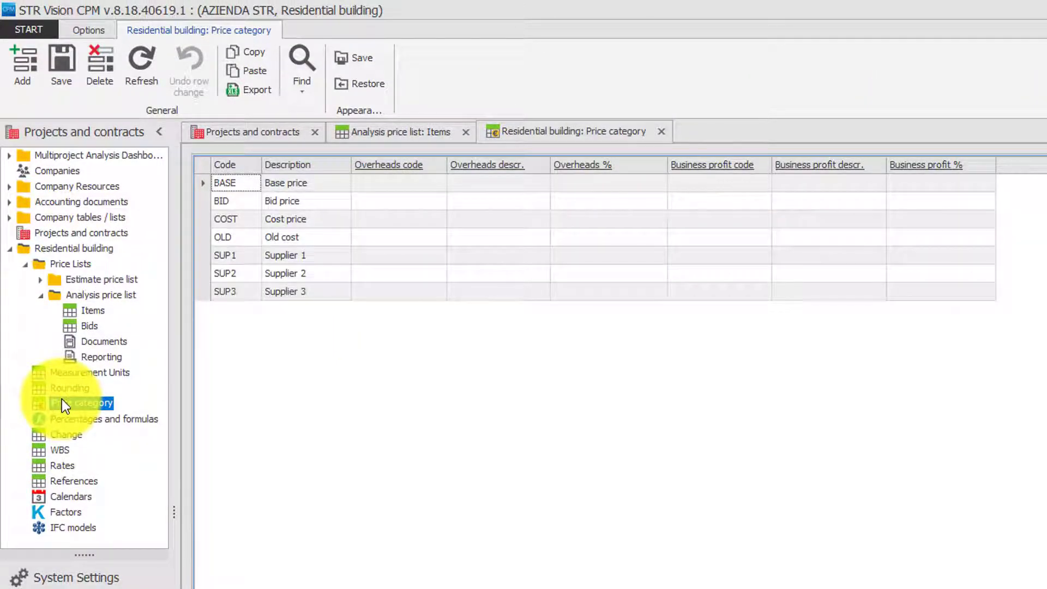
{"action": "left_click", "coordinate": [15, 70]}
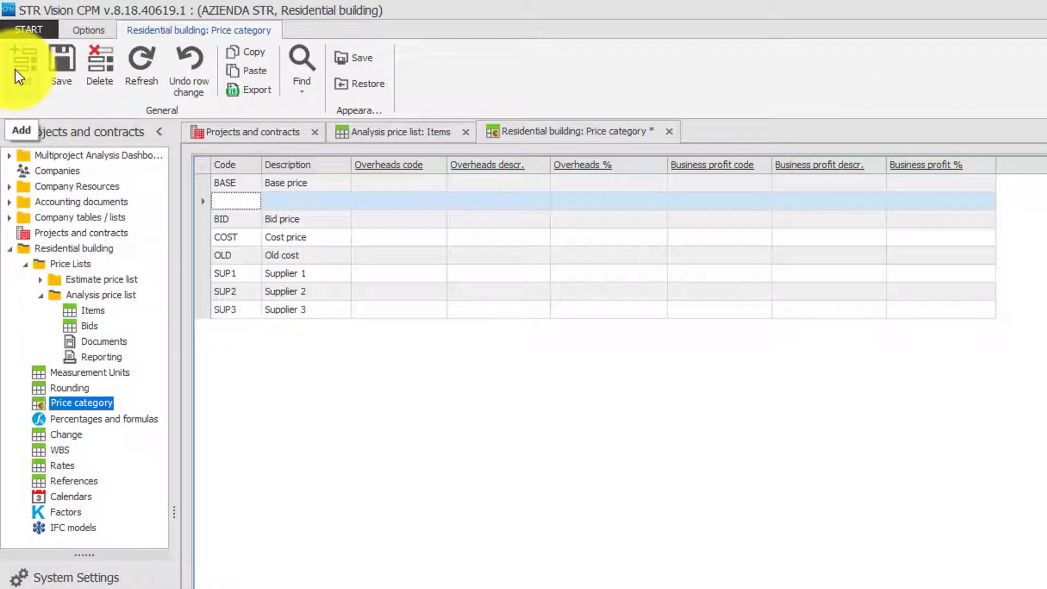
{"action": "type", "text": "COST"}
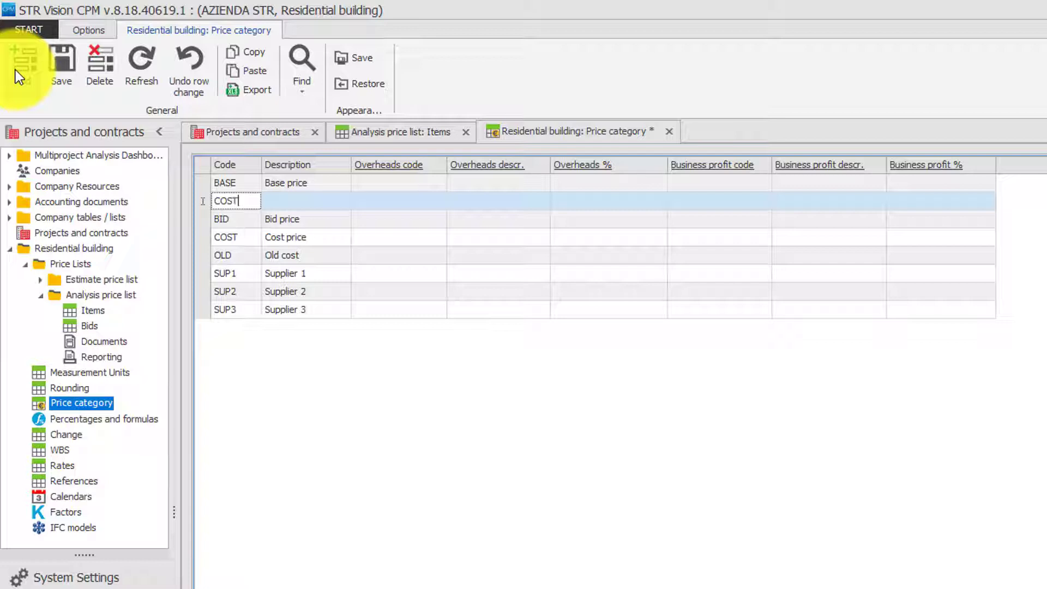
{"action": "type", "text": " UP"}
{"action": "left_click", "coordinate": [285, 197]}
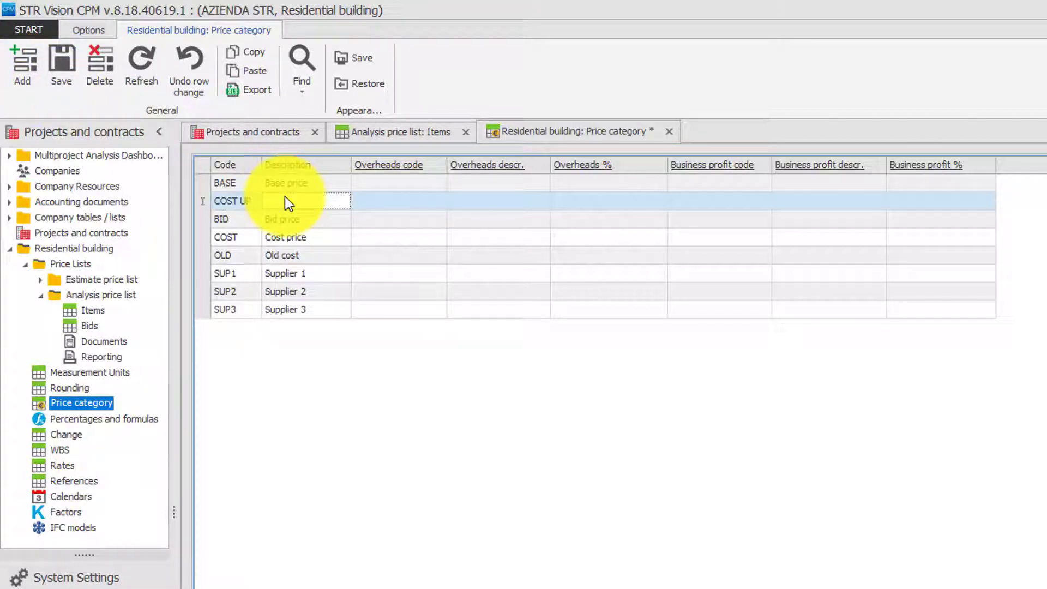
{"action": "type", "text": "Updated Cost"}
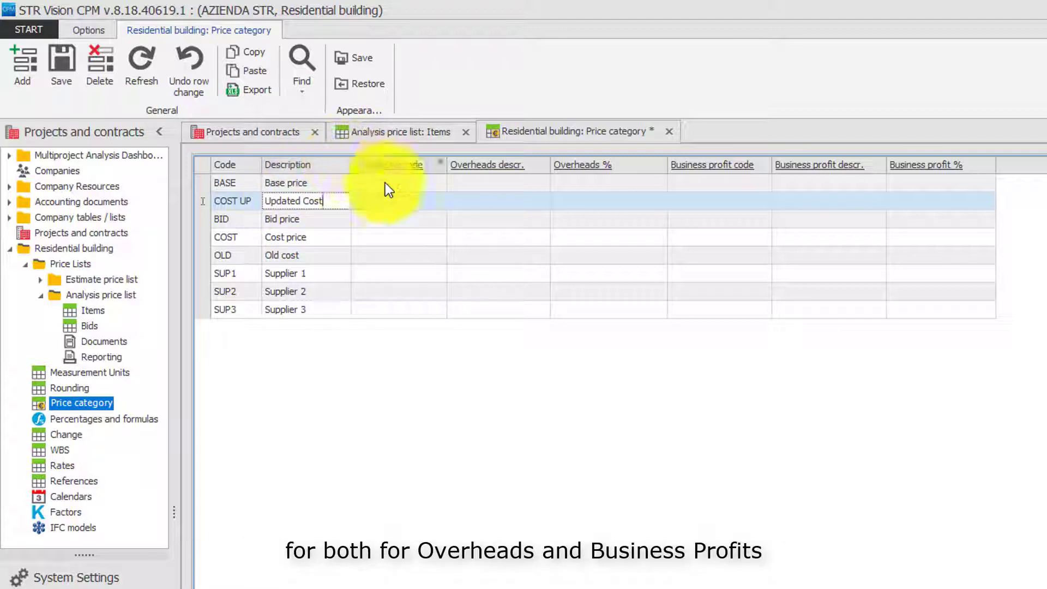
Step: Give COST UP overheads OV at 28% and business profit BP at 9%
{"action": "left_click", "coordinate": [393, 200]}
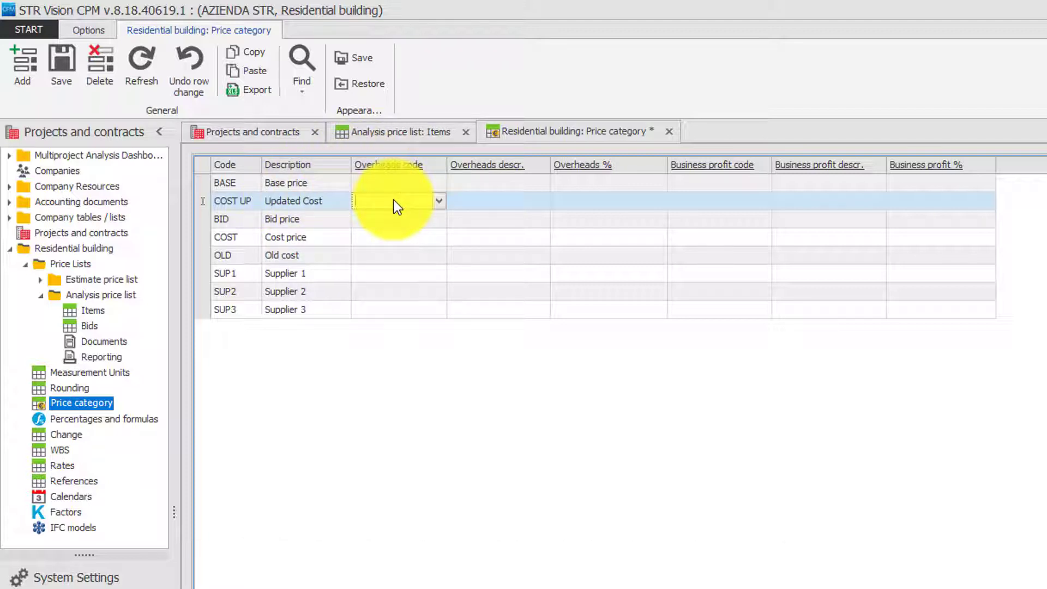
{"action": "type", "text": "OV"}
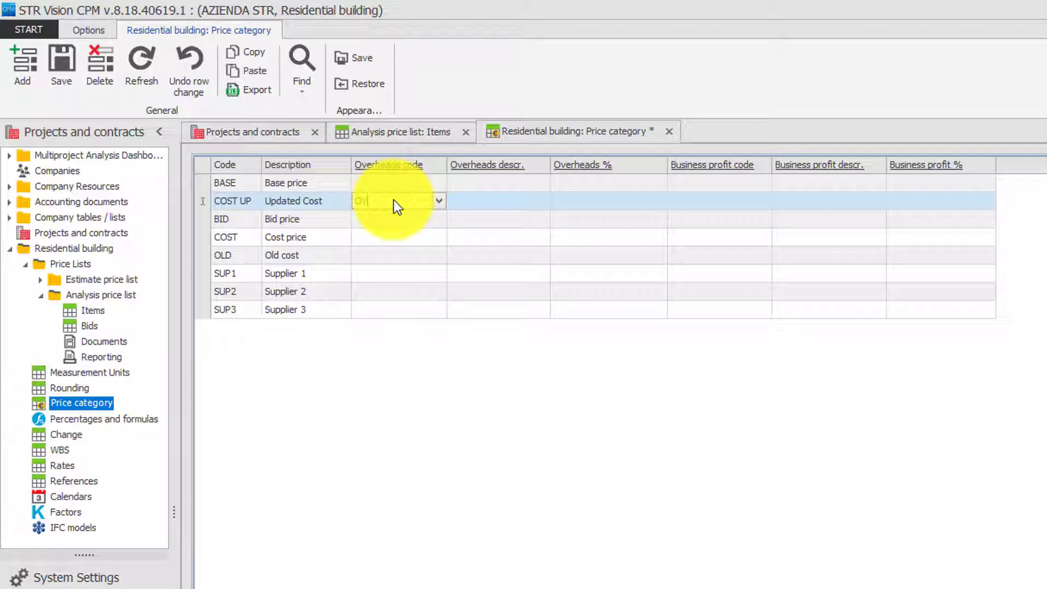
{"action": "left_click", "coordinate": [457, 201]}
{"action": "left_click", "coordinate": [572, 200]}
{"action": "type", "text": "15"}
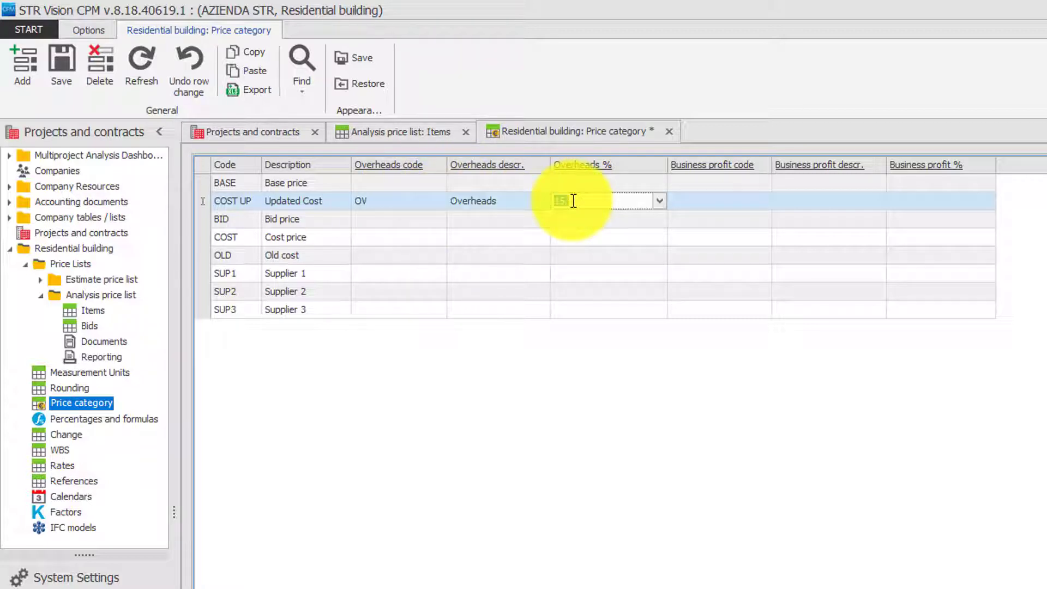
{"action": "type", "text": "28,"}
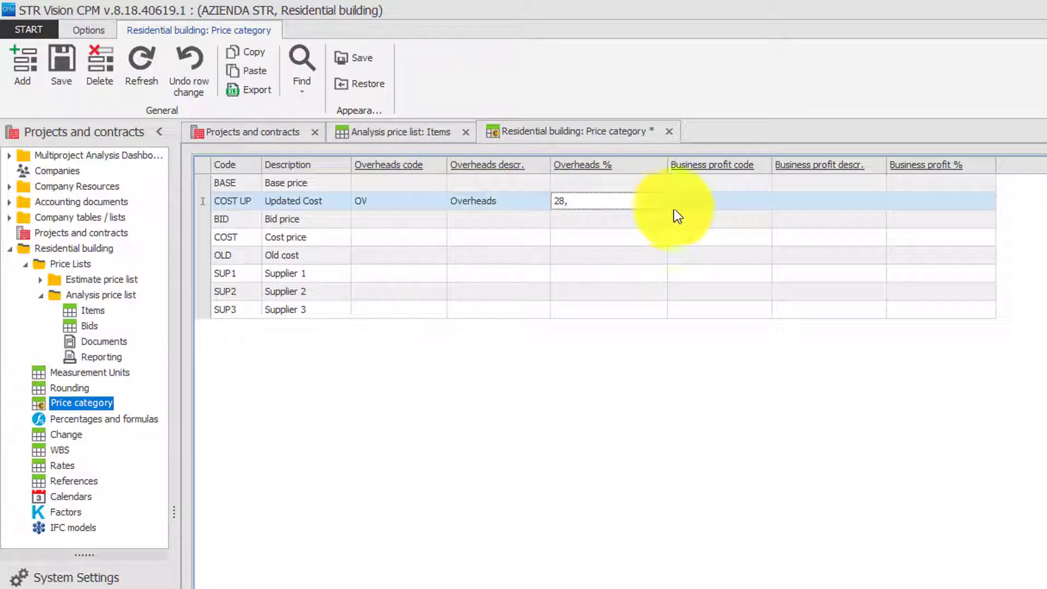
{"action": "left_click", "coordinate": [688, 202]}
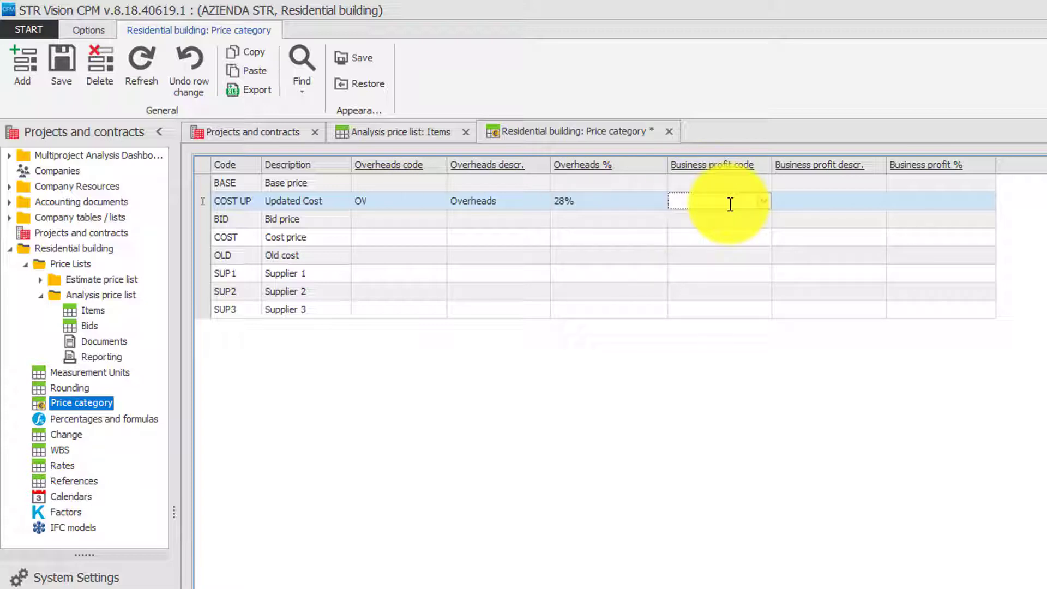
{"action": "left_click", "coordinate": [849, 202]}
{"action": "left_click", "coordinate": [907, 202]}
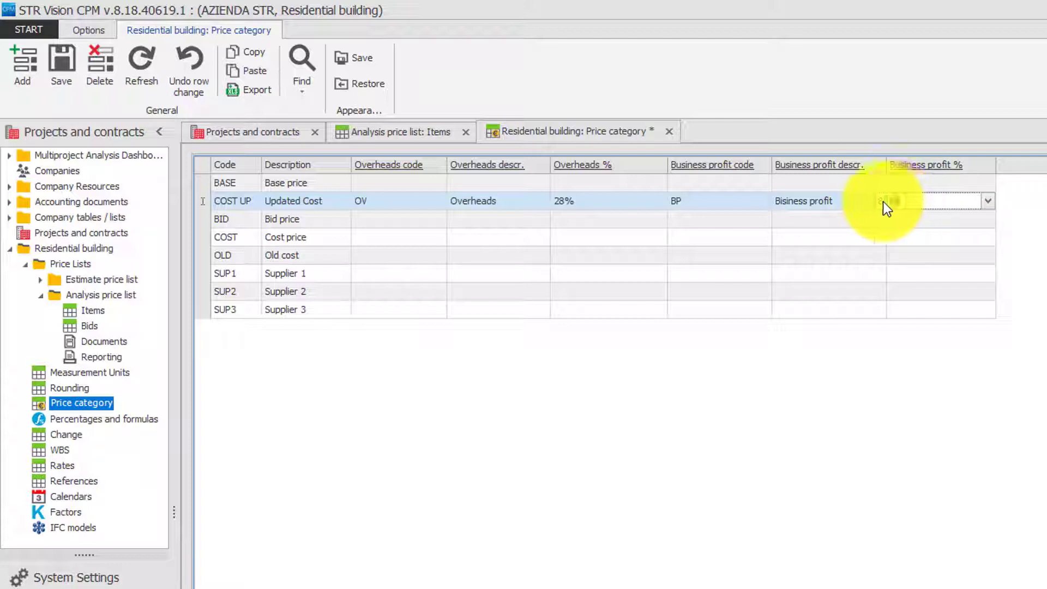
{"action": "type", "text": "9,"}
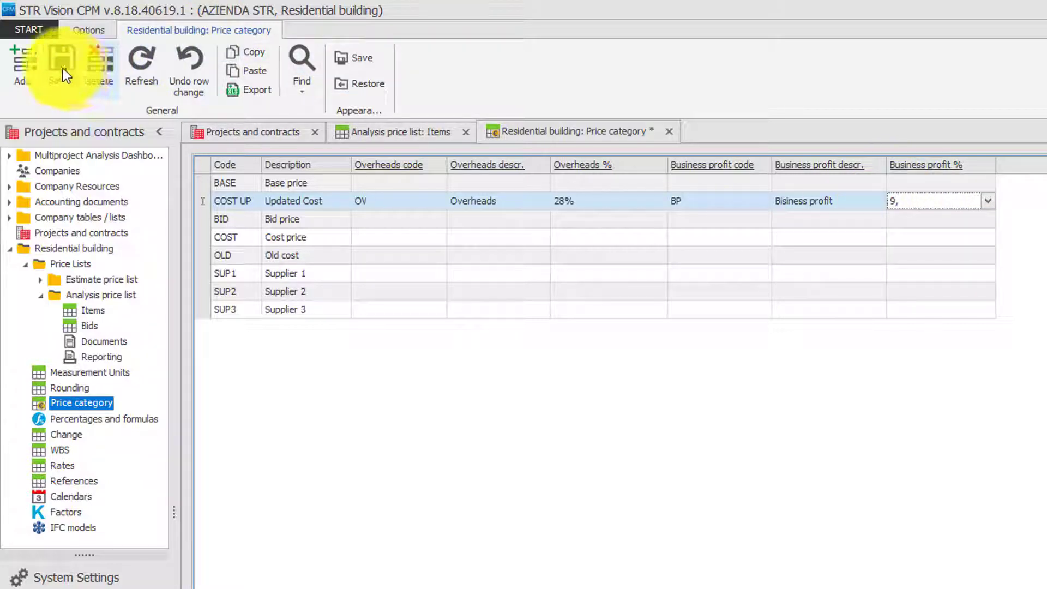
Step: Save and refresh the price categories, then close the Price category tab
{"action": "left_click", "coordinate": [57, 67]}
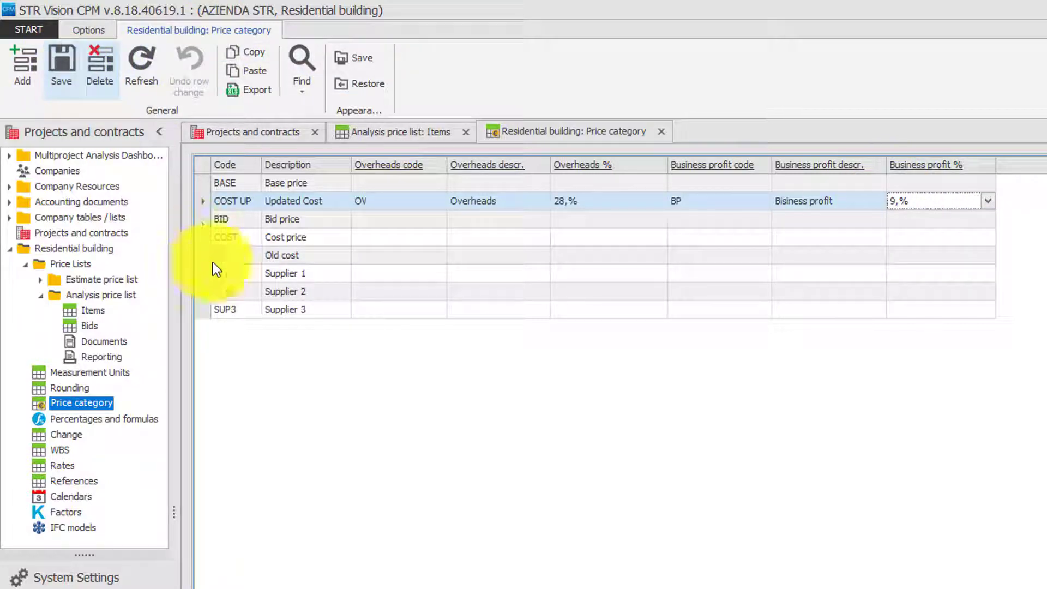
{"action": "left_click", "coordinate": [143, 60]}
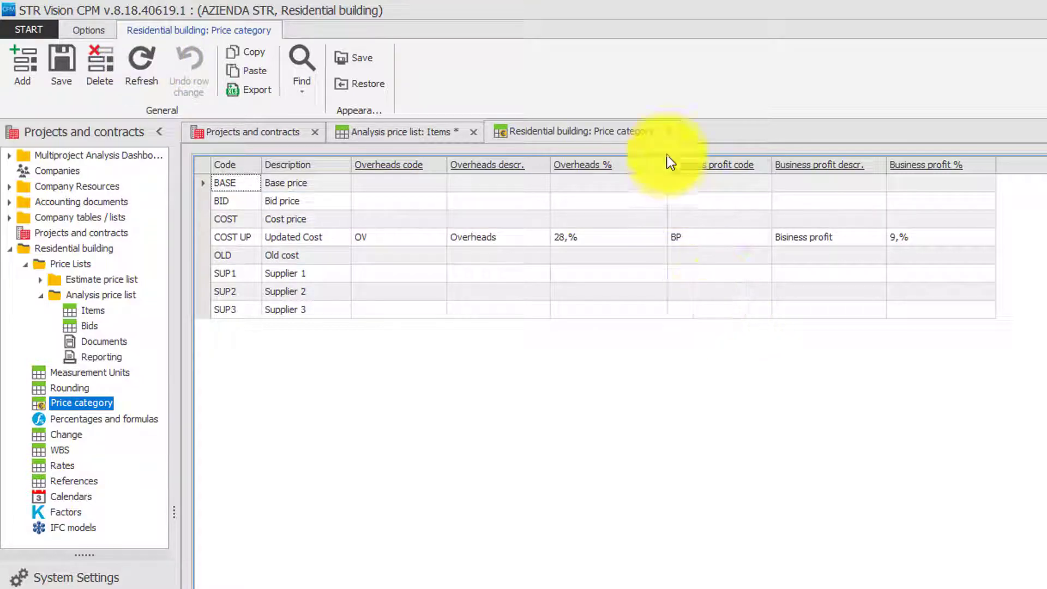
{"action": "left_click", "coordinate": [666, 133]}
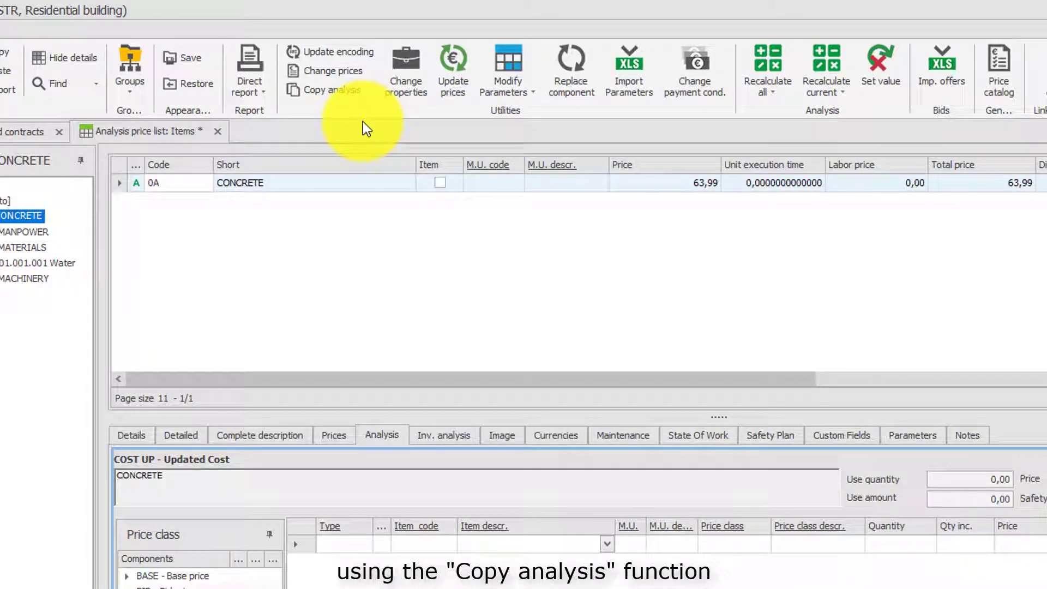
Step: Set Copy analysis to copy COST into COST UP for the CONCRETE item only
{"action": "left_click", "coordinate": [343, 95]}
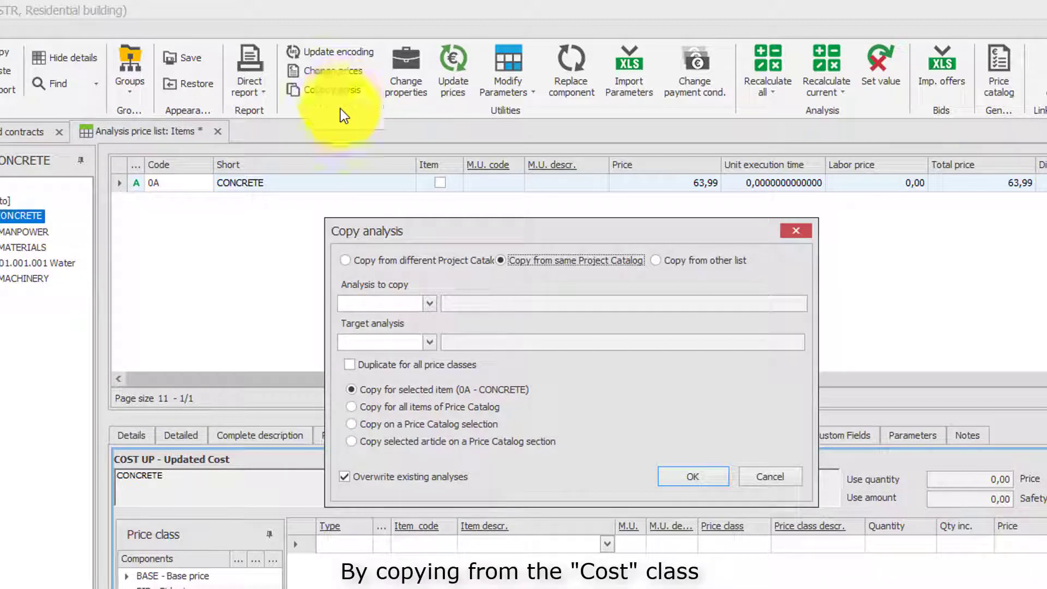
{"action": "left_click", "coordinate": [427, 303]}
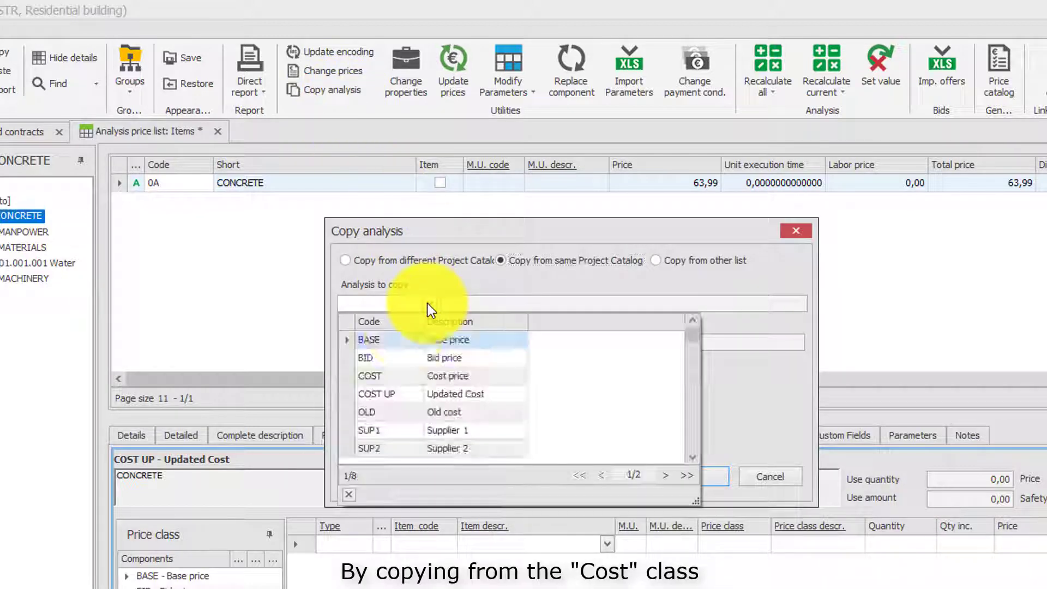
{"action": "left_click", "coordinate": [344, 375]}
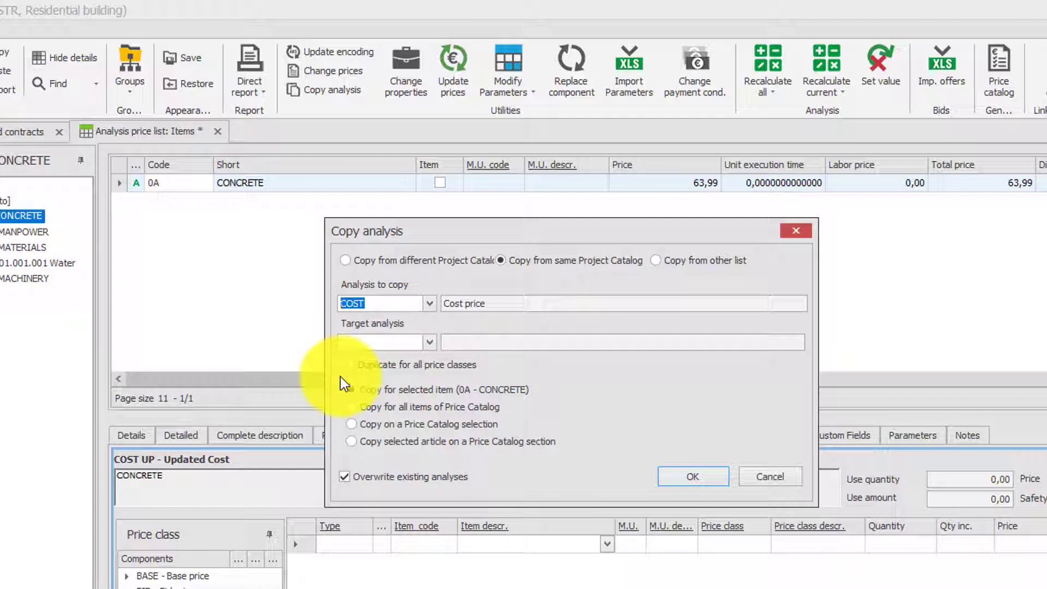
{"action": "left_click", "coordinate": [429, 342]}
{"action": "left_click", "coordinate": [345, 432]}
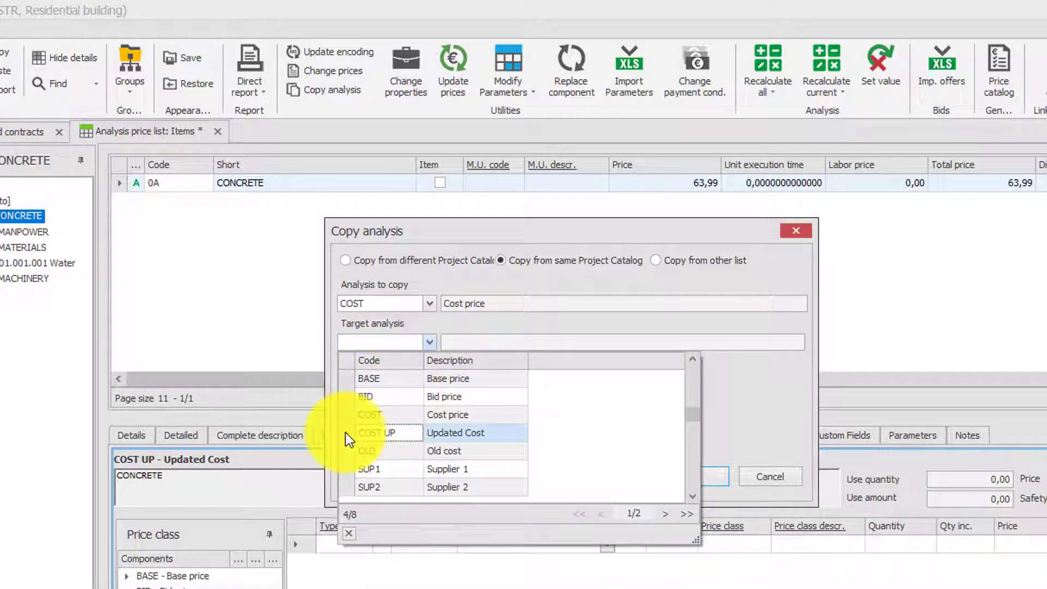
{"action": "left_click", "coordinate": [345, 433]}
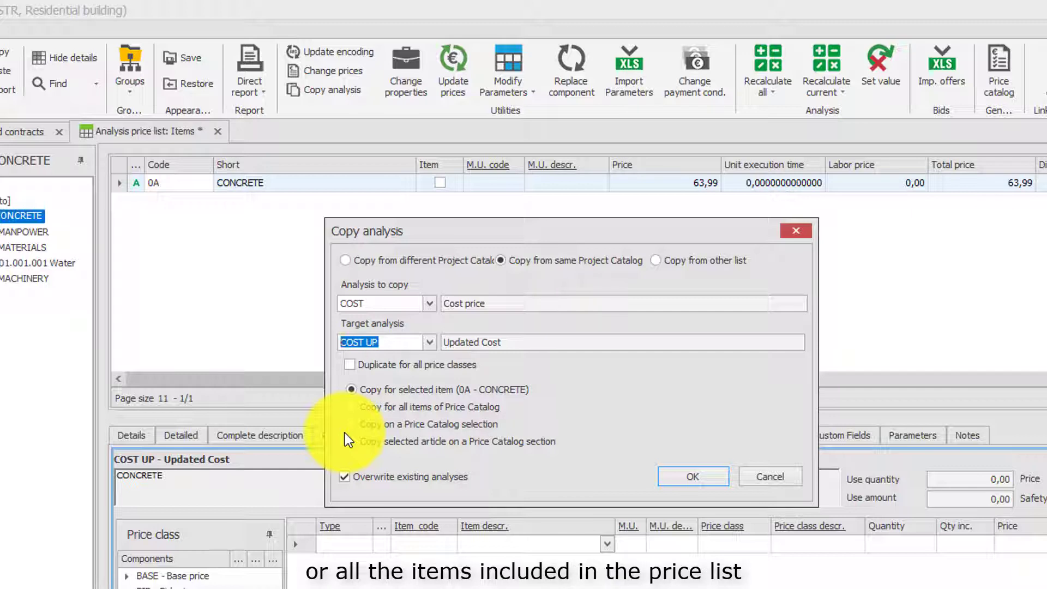
{"action": "left_click", "coordinate": [380, 405]}
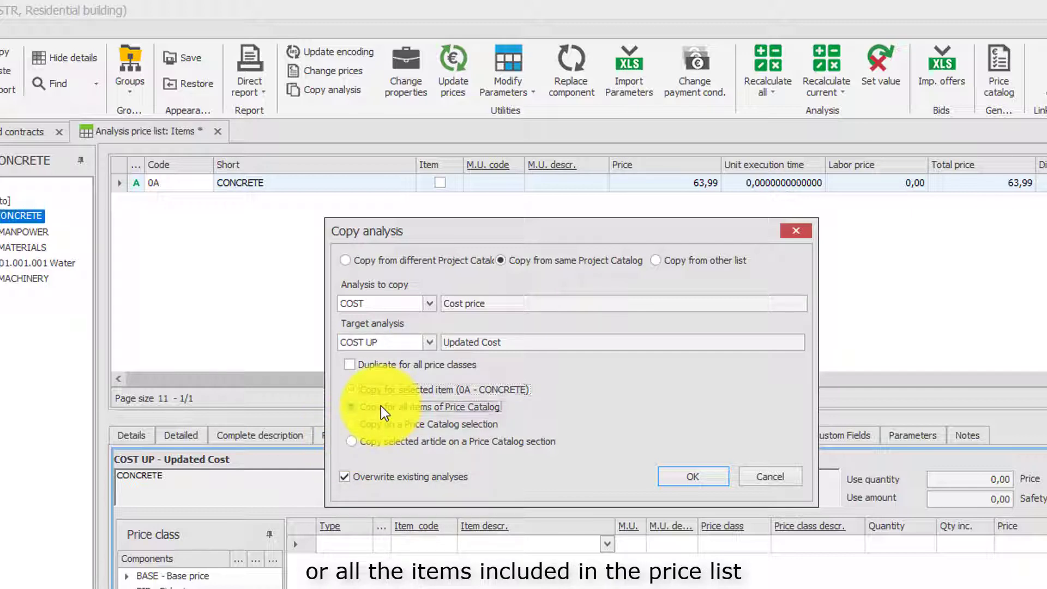
{"action": "left_click", "coordinate": [379, 389]}
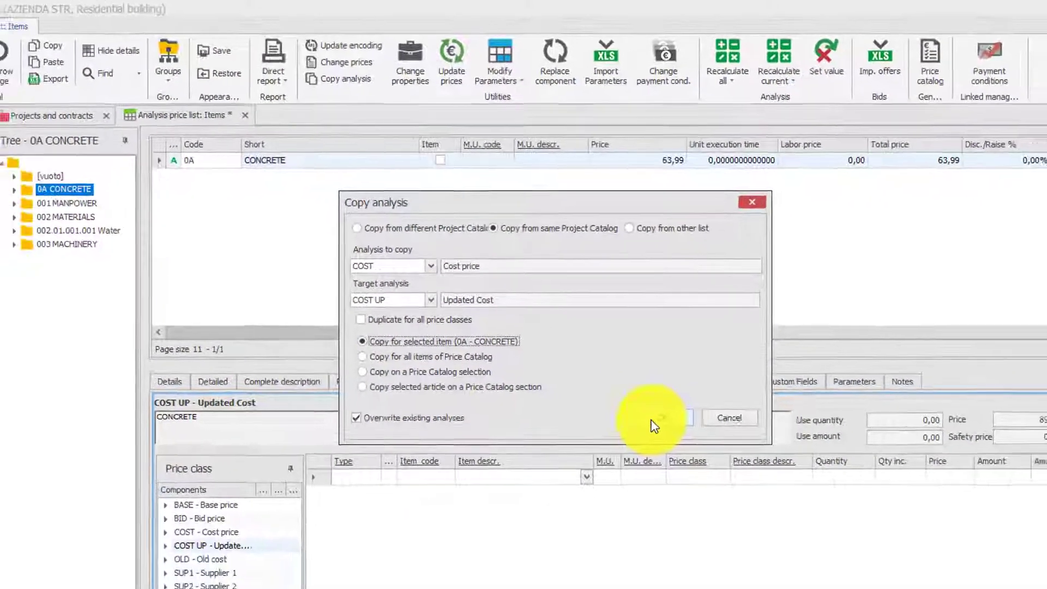
Step: Run the copy, view overheads and profit, and compare COST UP 89,28 with COST 63,99
{"action": "left_click", "coordinate": [655, 421]}
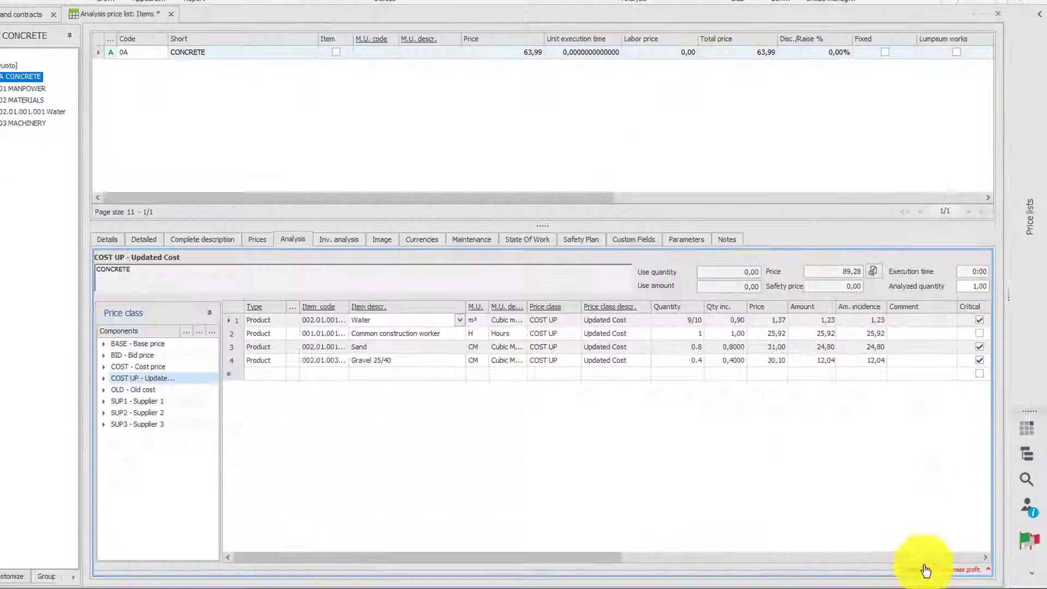
{"action": "left_click", "coordinate": [925, 570]}
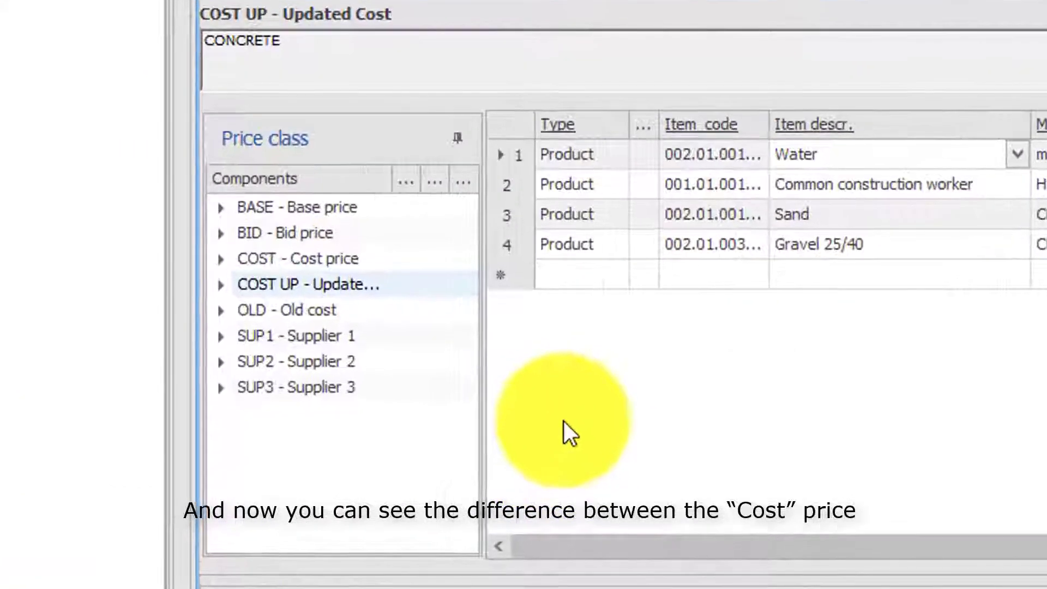
{"action": "left_click", "coordinate": [349, 258]}
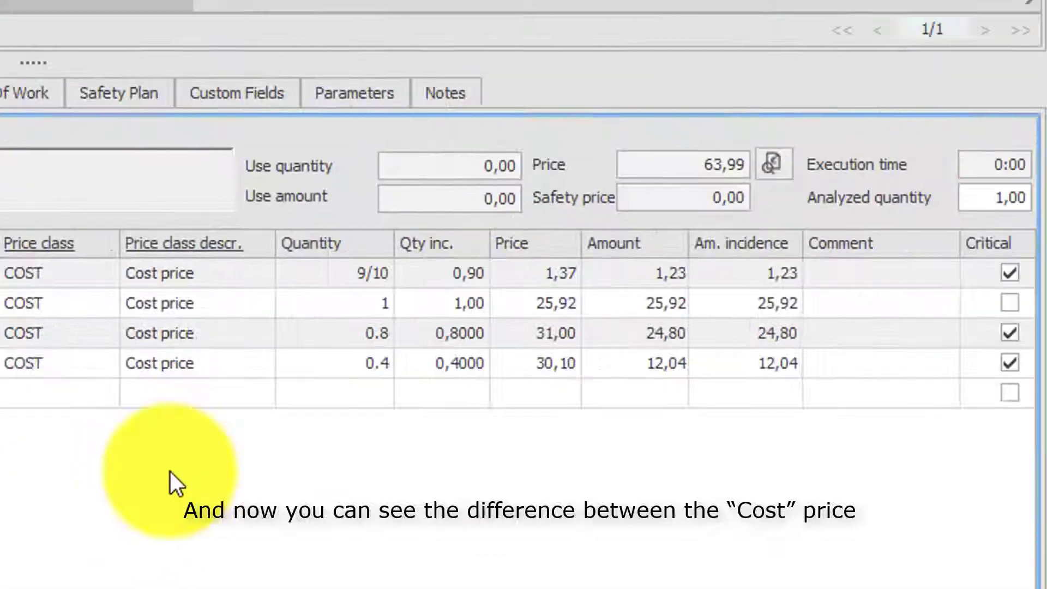